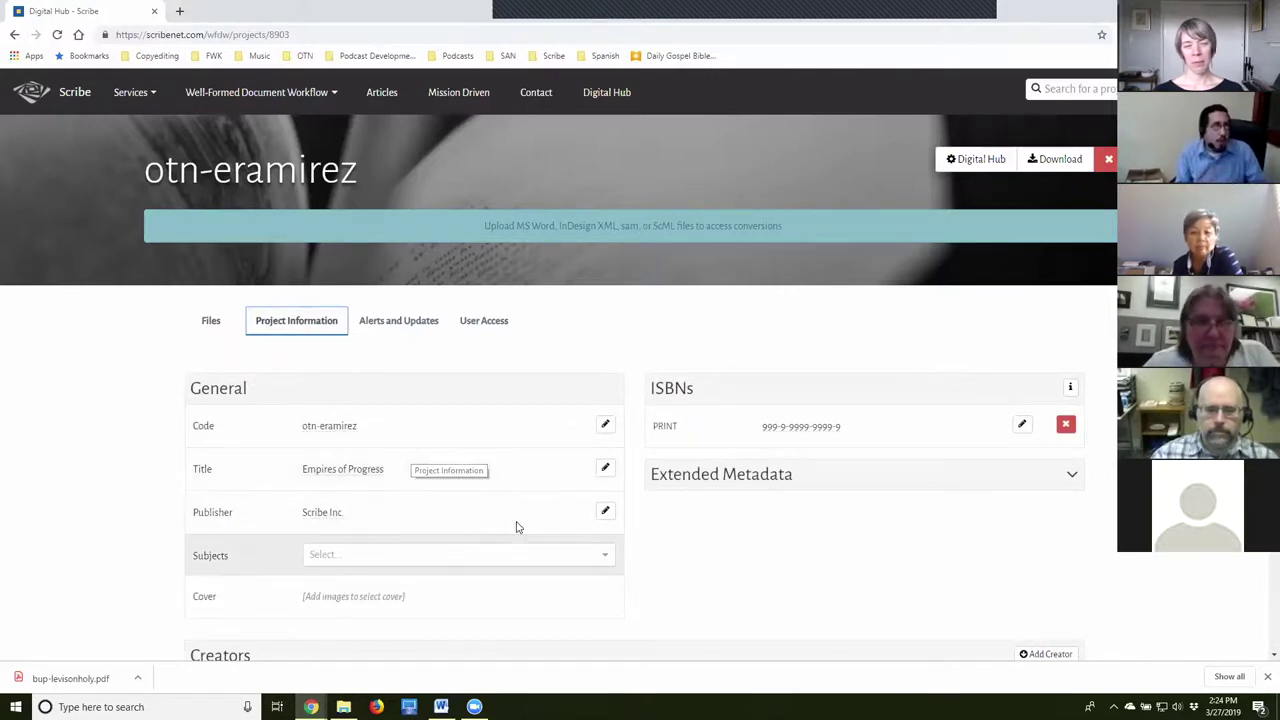
Open the project's file uploader and add otn-composition-hw-comp.docx from the otn-class-demofiles folder to the upload queue.
scroll(734, 351, "down", 2)
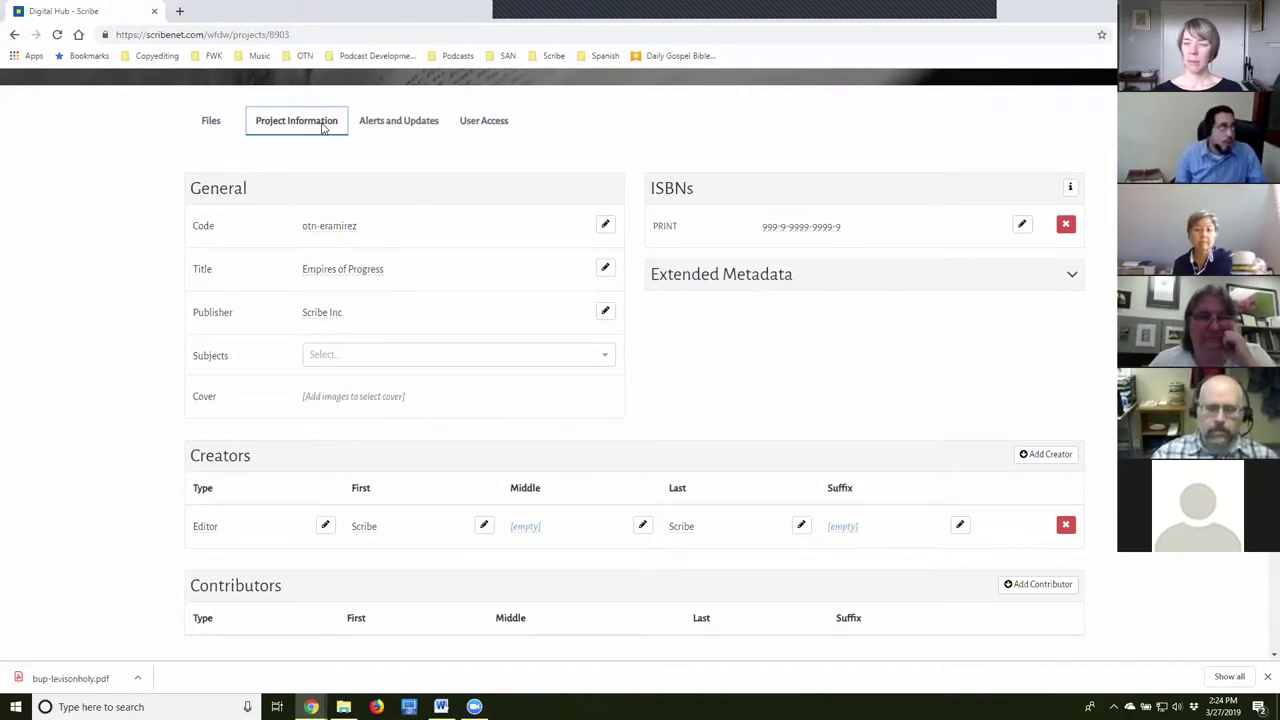
left_click(218, 128)
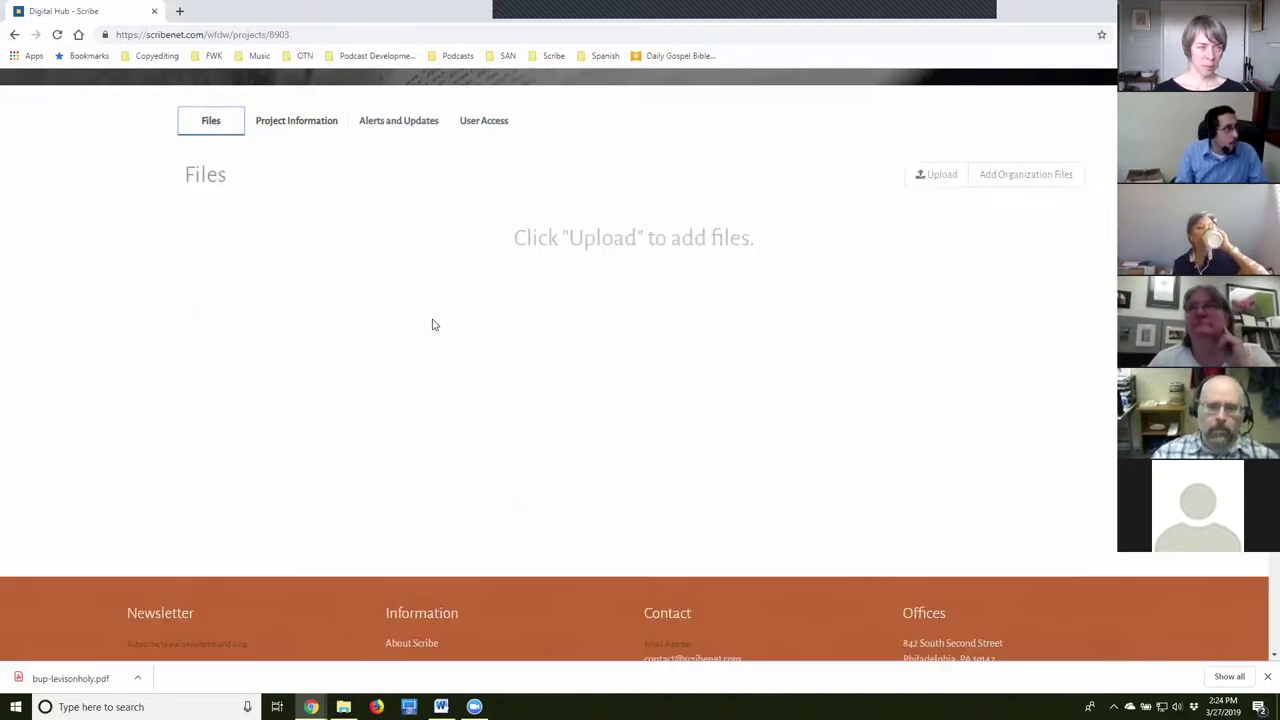
left_click(928, 177)
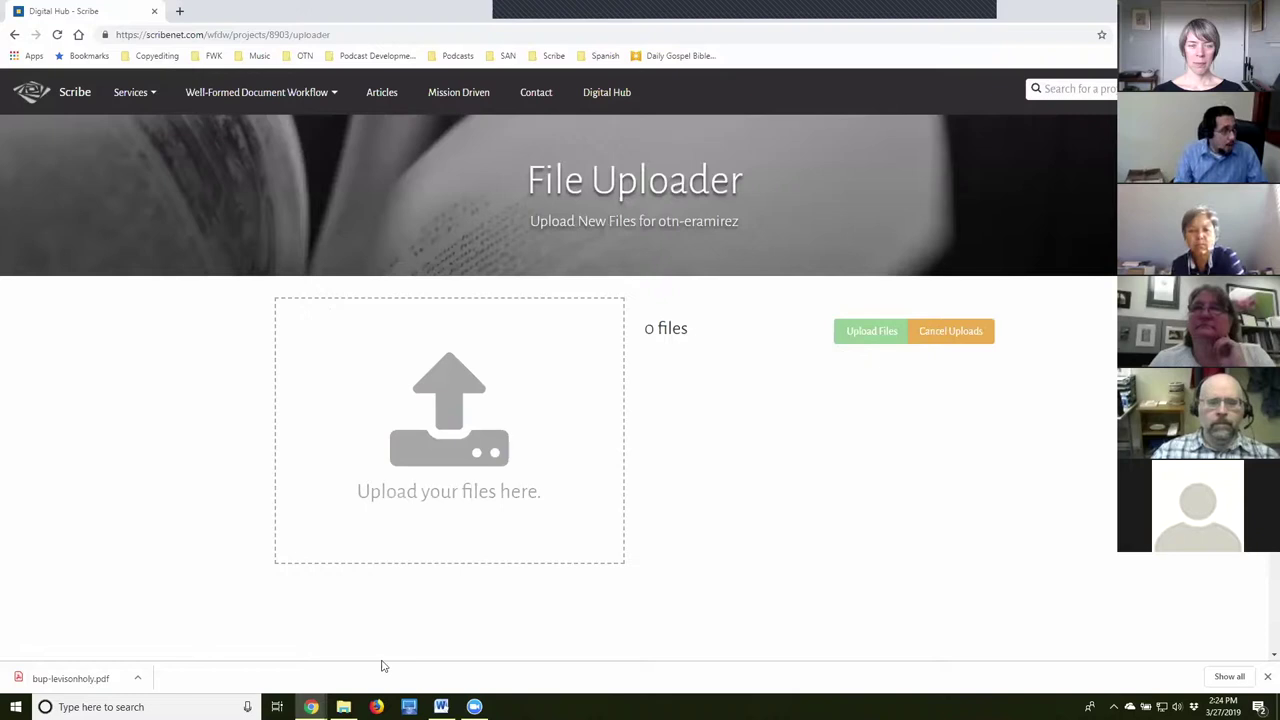
mouse_move(343, 706)
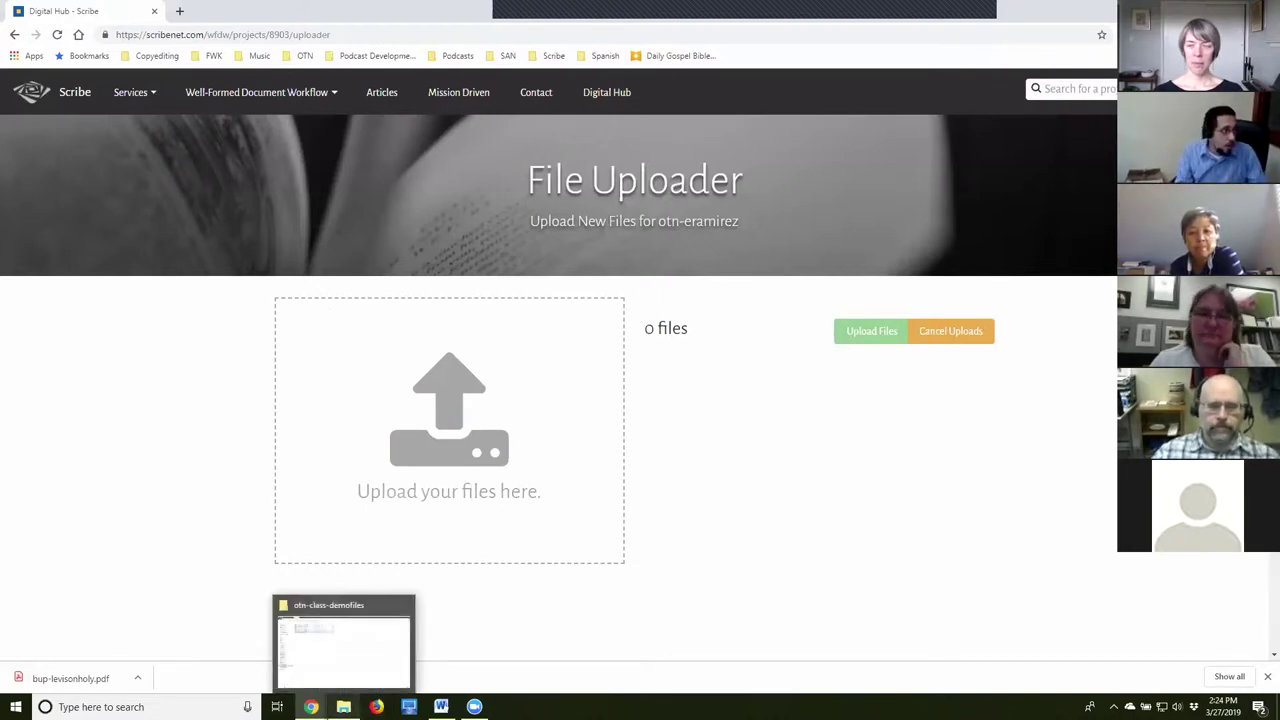
left_click(343, 706)
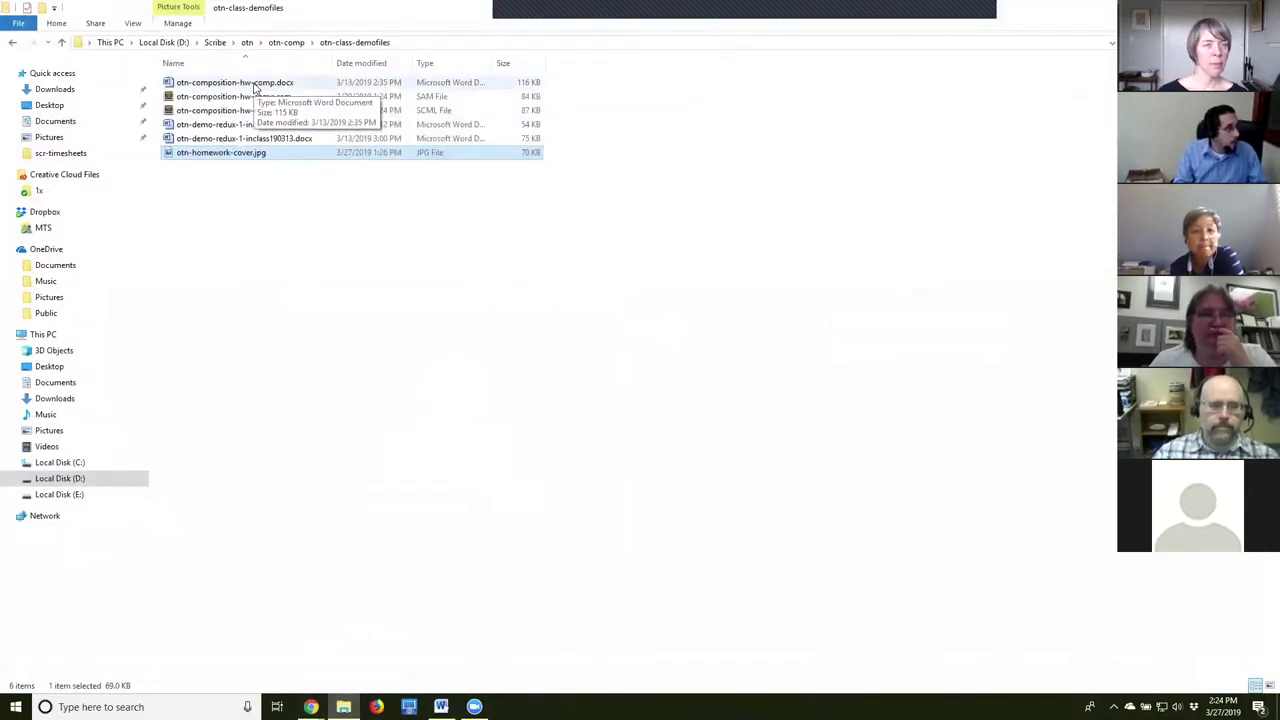
left_click(258, 86)
left_click_drag(258, 86, 515, 483)
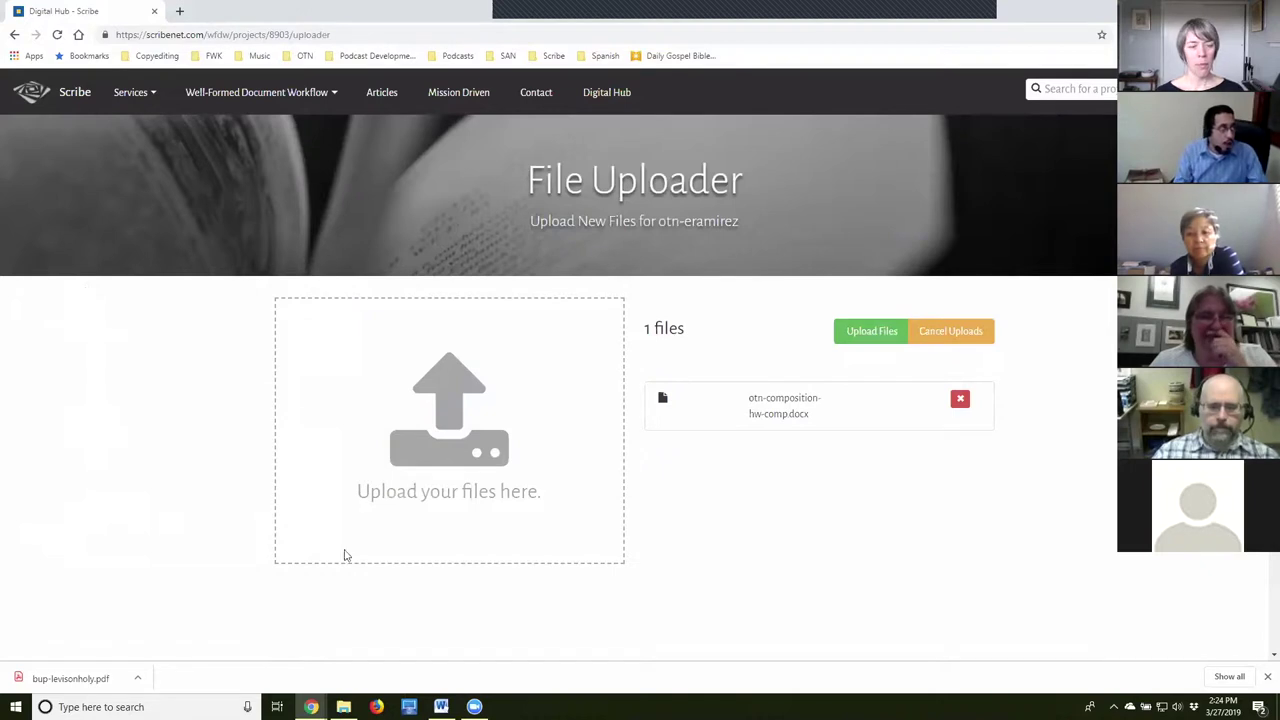
Add otn-homework-cover.jpg from the otn-class-demofiles folder to the upload queue.
key("alt+Tab")
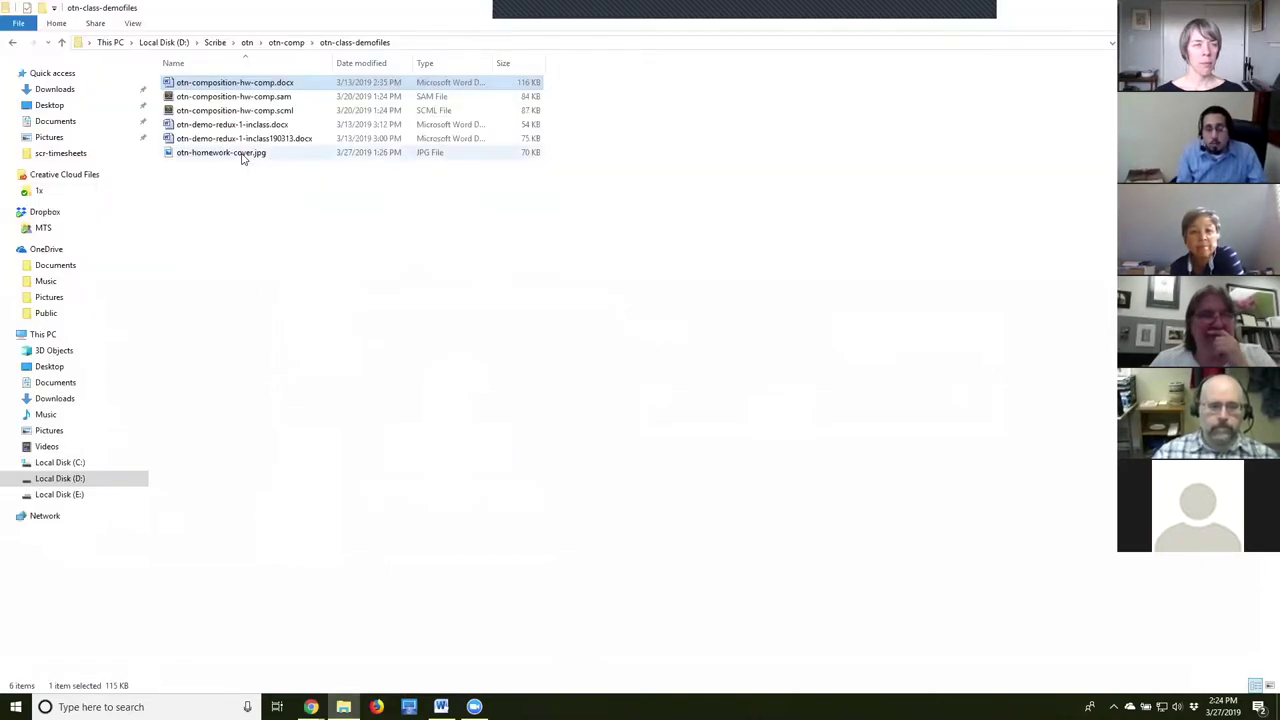
left_click(241, 156)
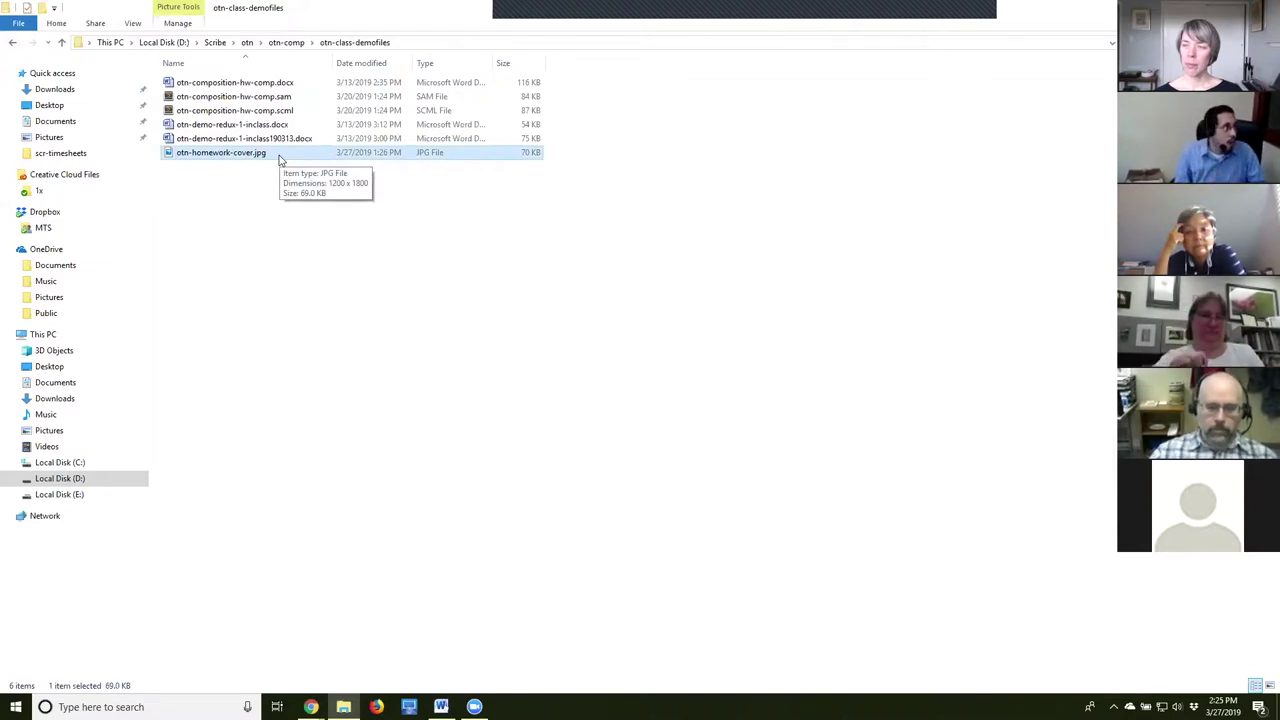
left_click_drag(280, 158, 198, 394)
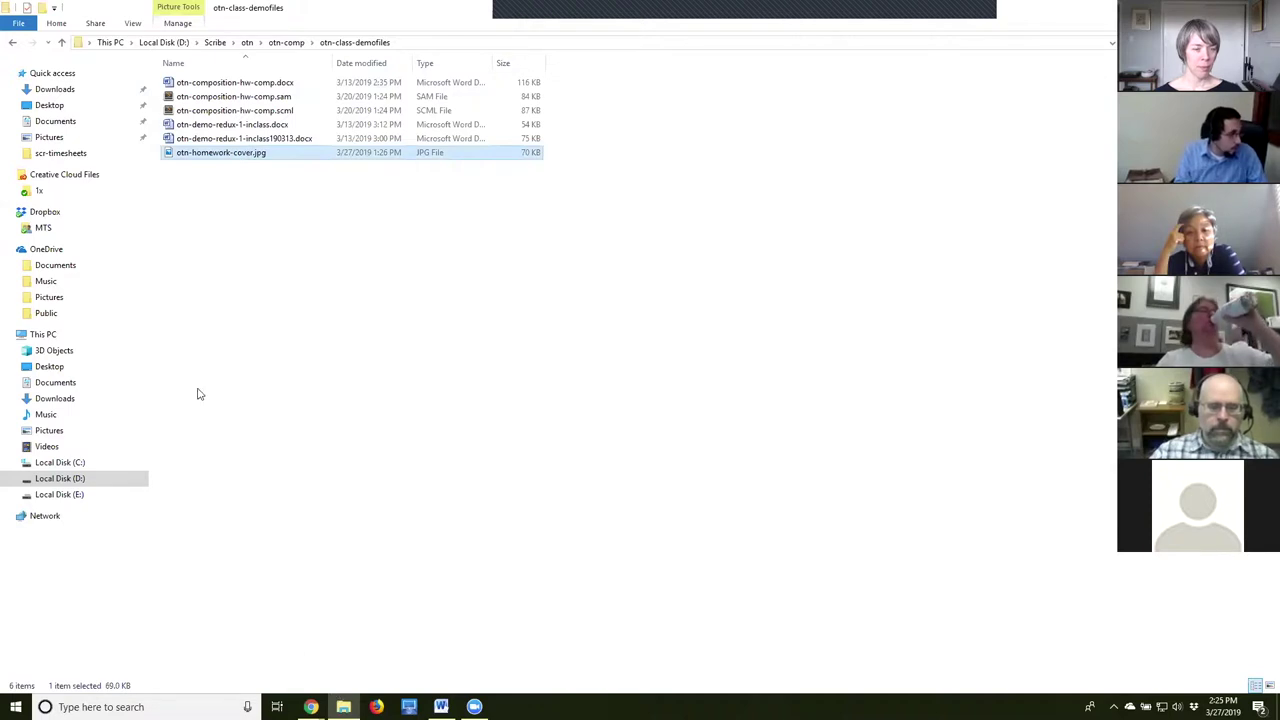
left_click_drag(255, 154, 280, 672)
left_click_drag(346, 477, 363, 463)
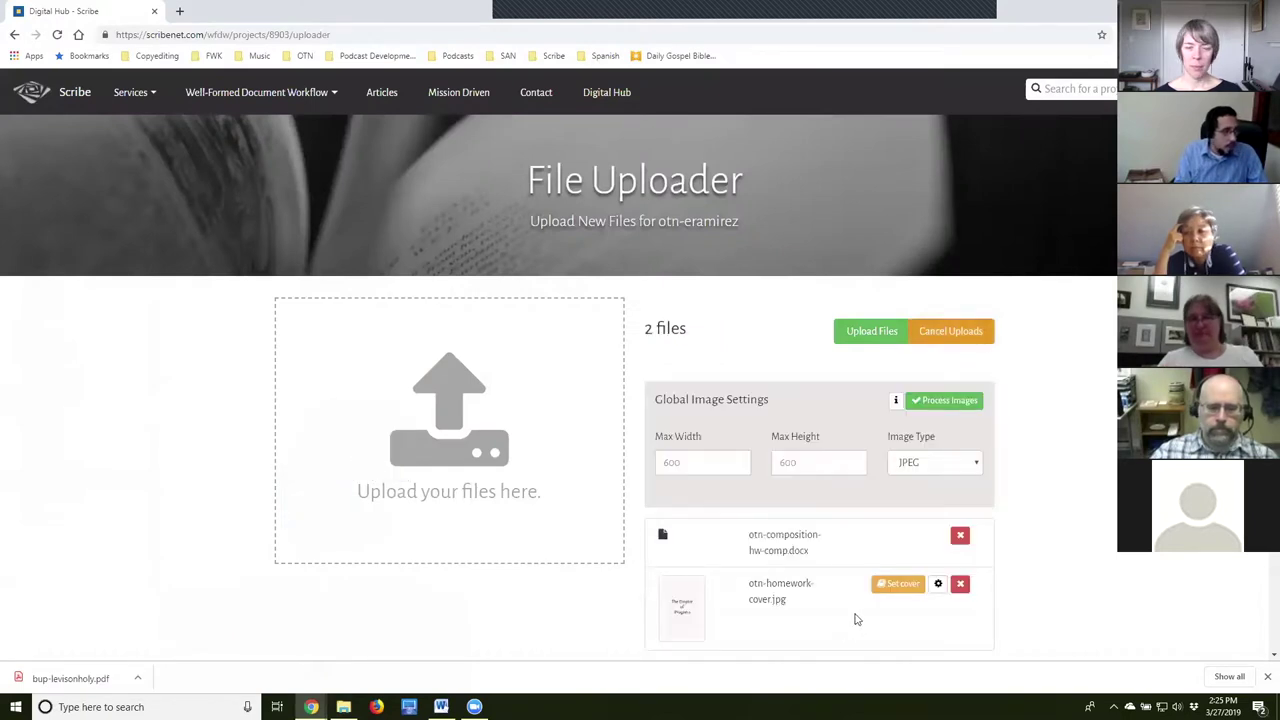
Mark otn-homework-cover.jpg as the cover image, leaving the maximum width and height unset.
scroll(750, 300, "down", 2)
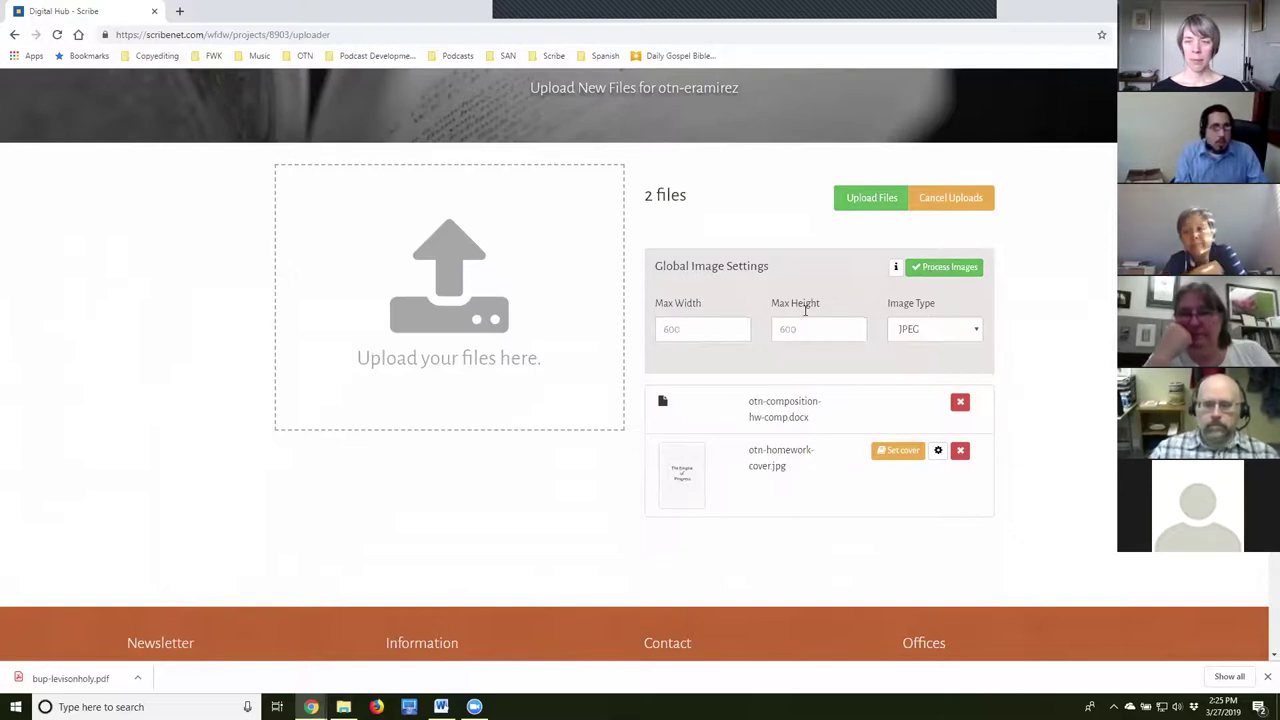
left_click(709, 326)
left_click(810, 328)
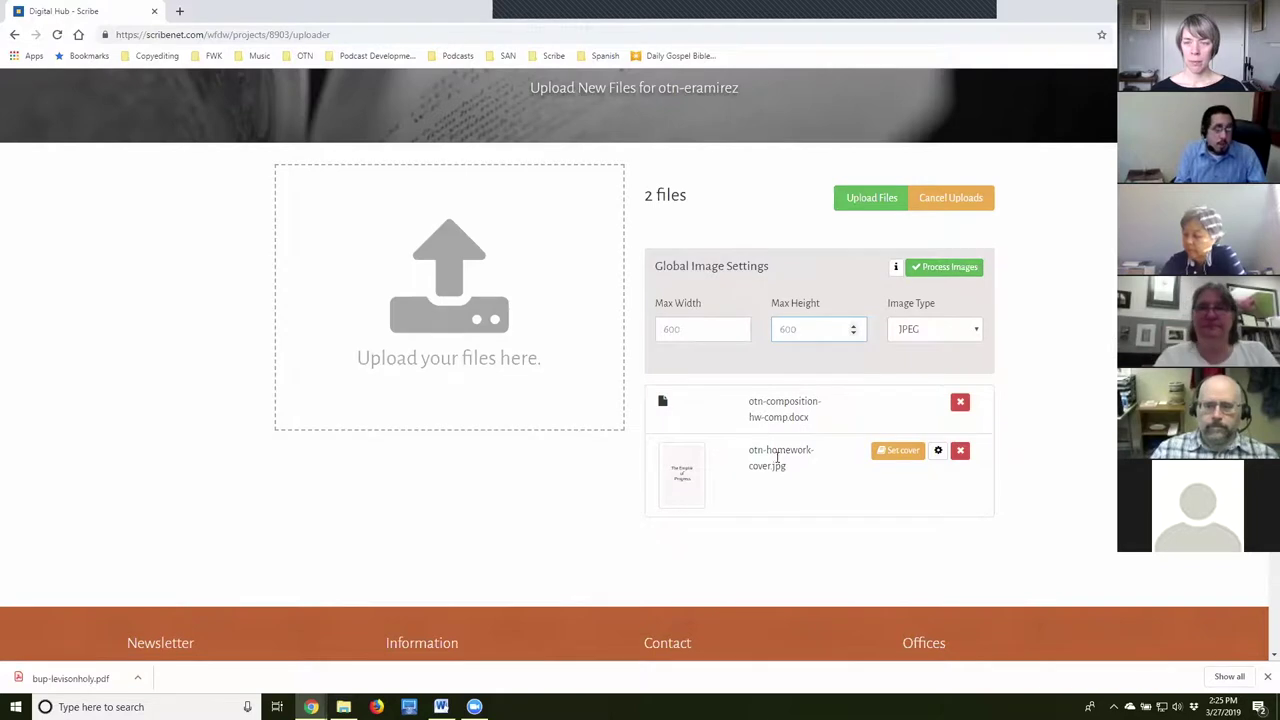
left_click(891, 453)
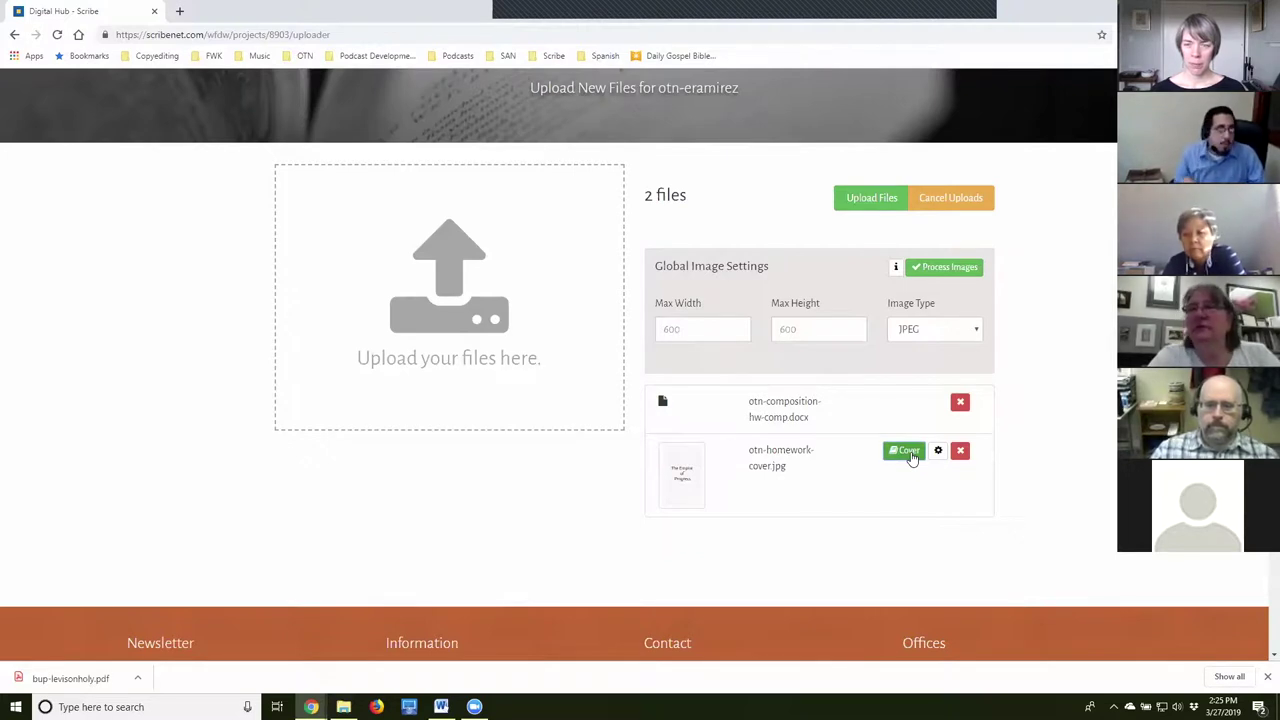
Upload both queued files with image processing turned off, and show the project's MS Word files.
left_click(926, 272)
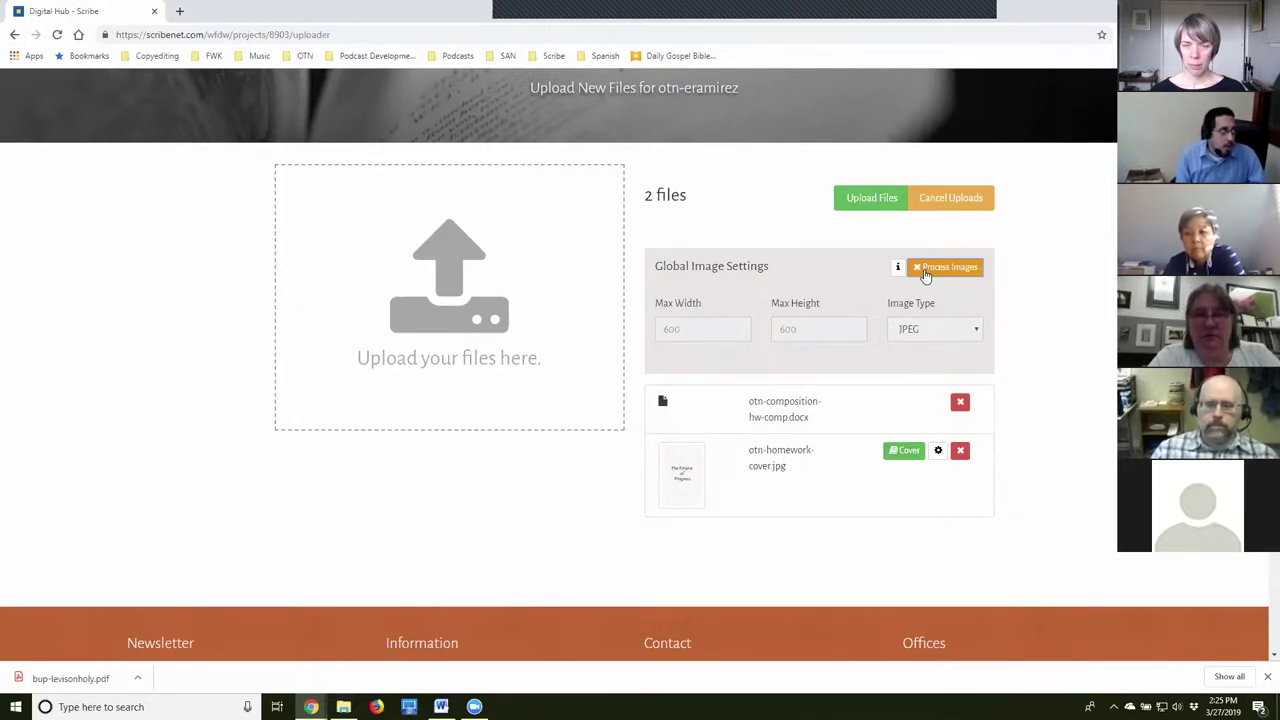
left_click(884, 198)
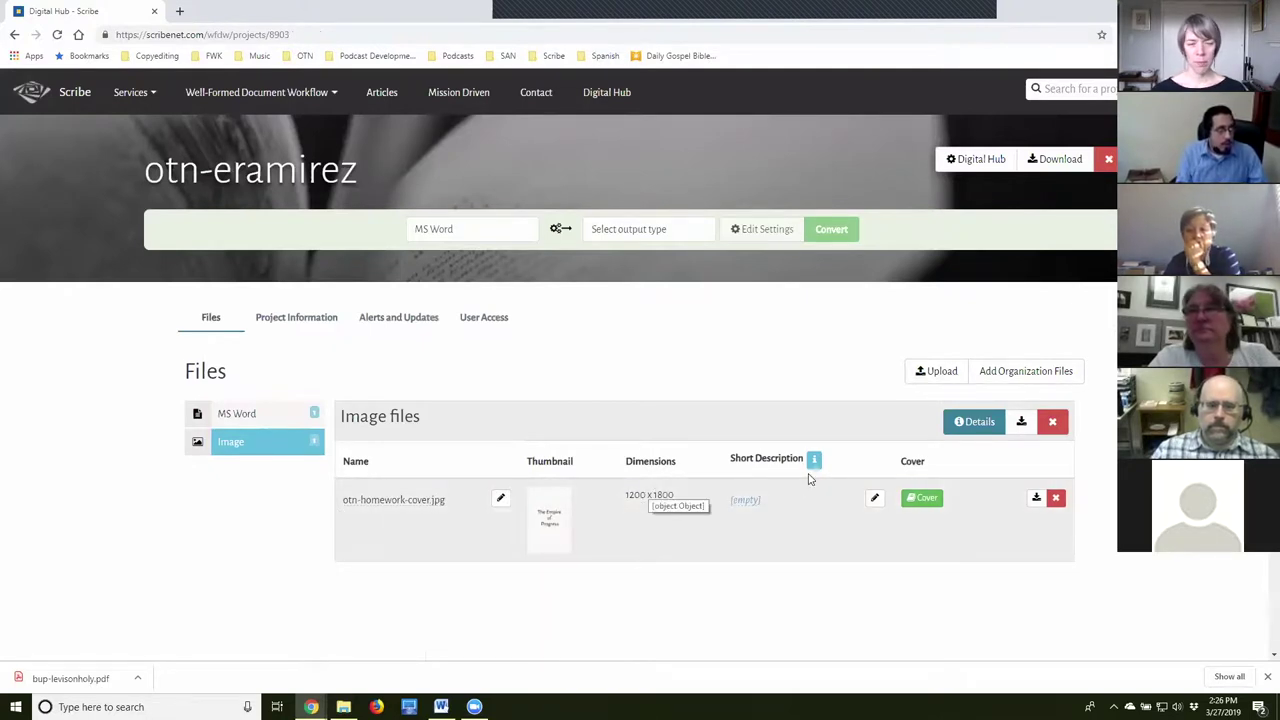
left_click(262, 416)
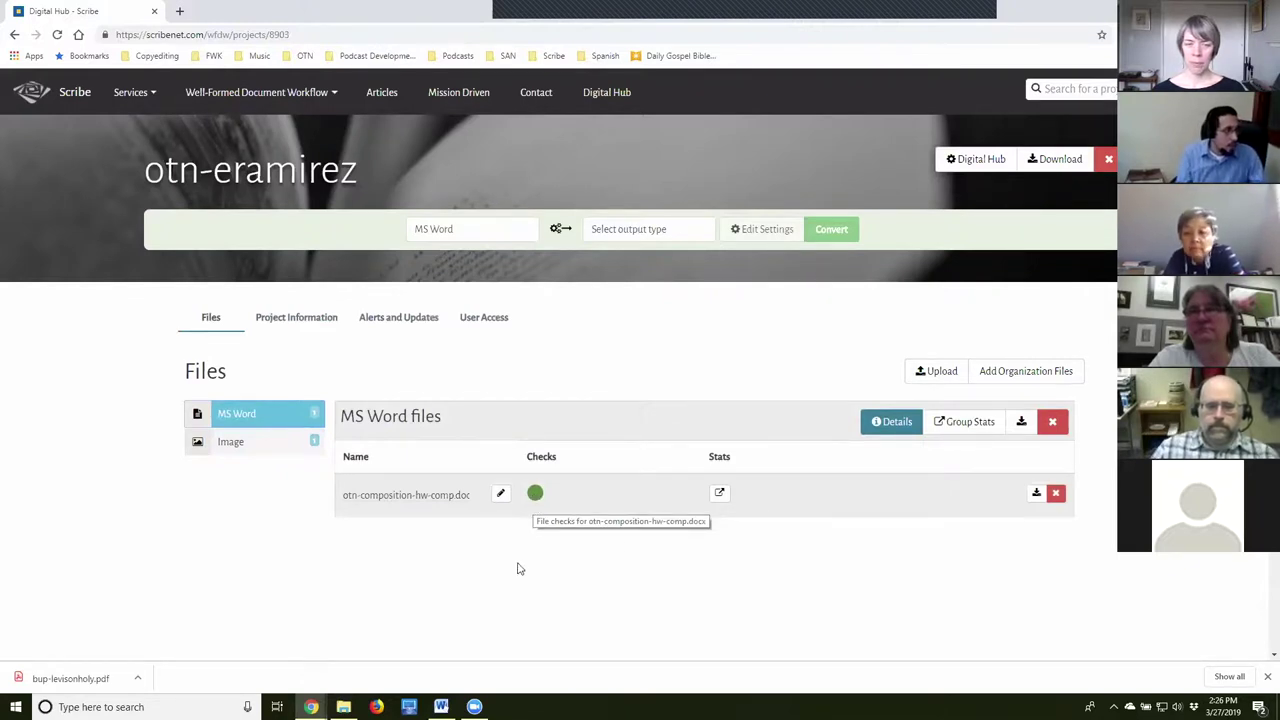
Convert the MS Word file to ePub v3 + MOBI after reviewing the conversion settings.
left_click(620, 235)
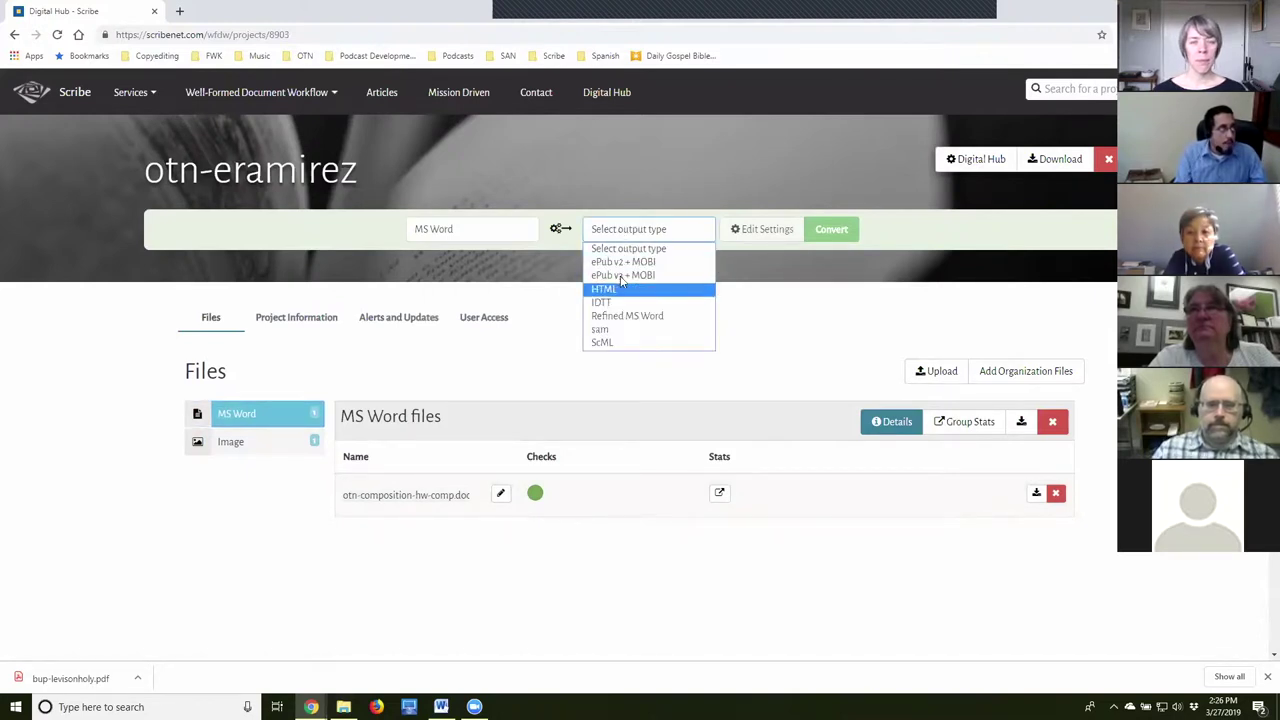
left_click(655, 247)
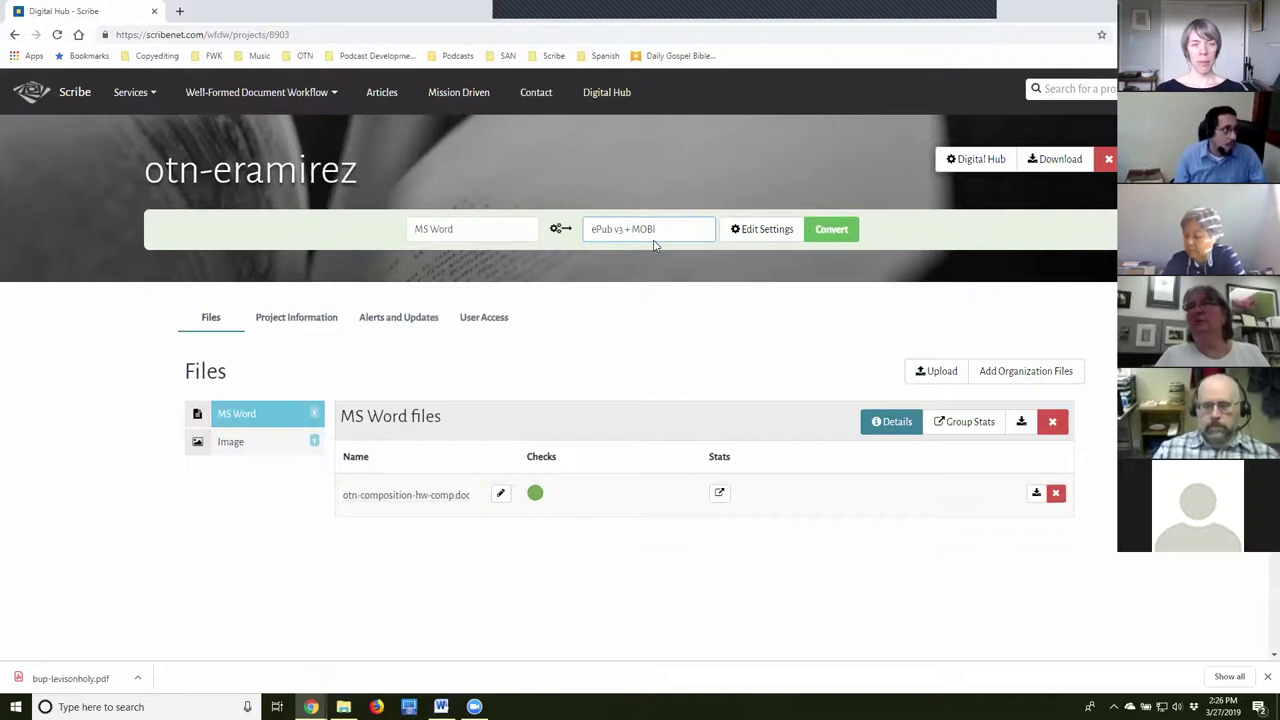
left_click(759, 228)
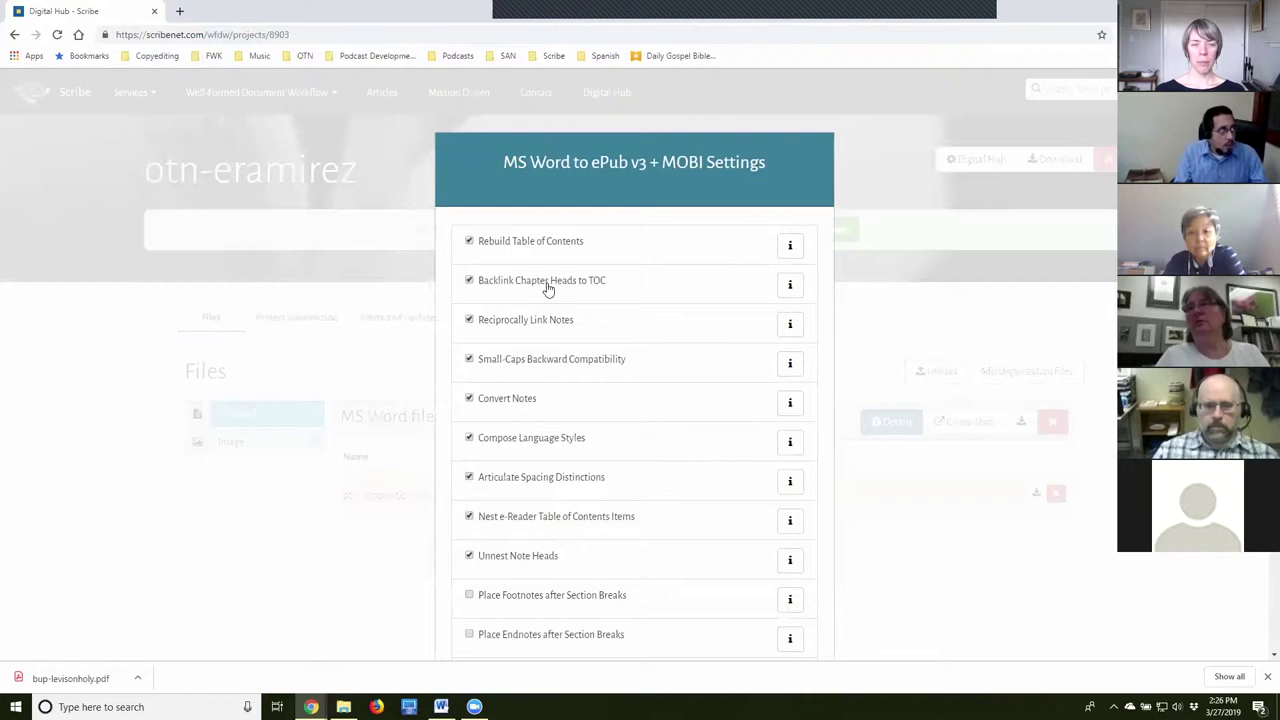
scroll(575, 400, "down", 1)
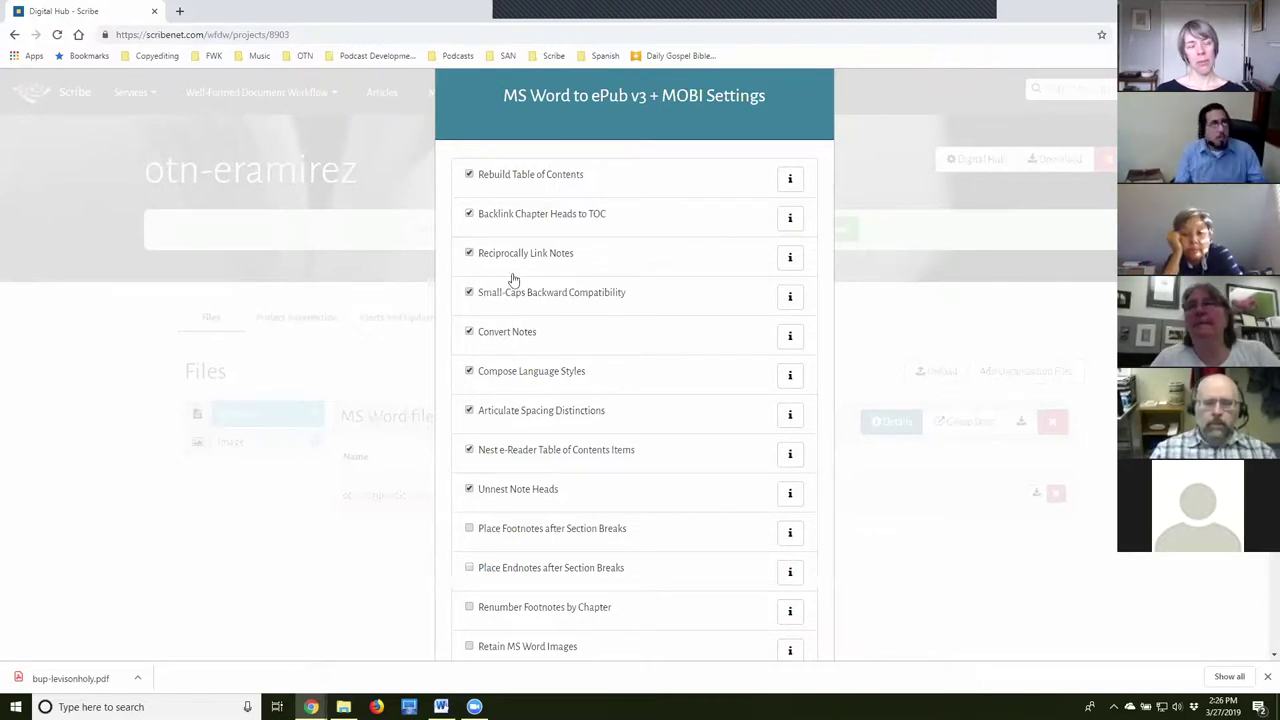
left_click(790, 180)
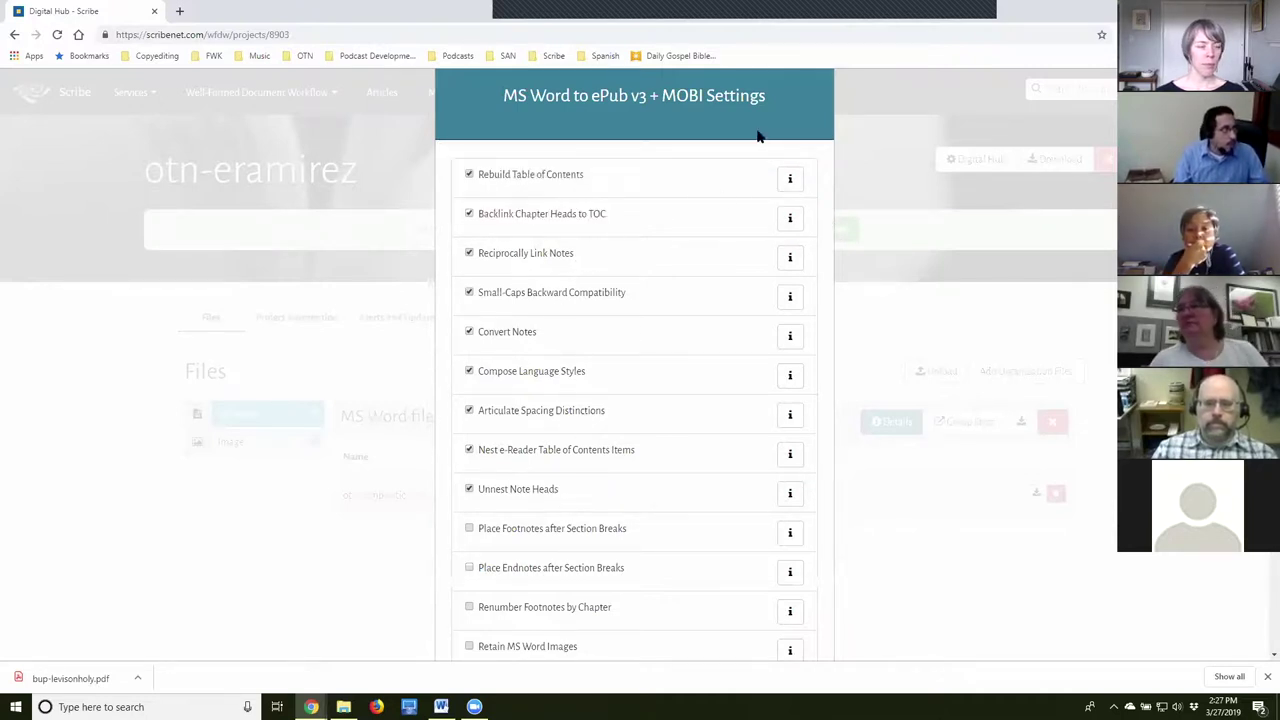
scroll(795, 612, "down", 2)
left_click(797, 612)
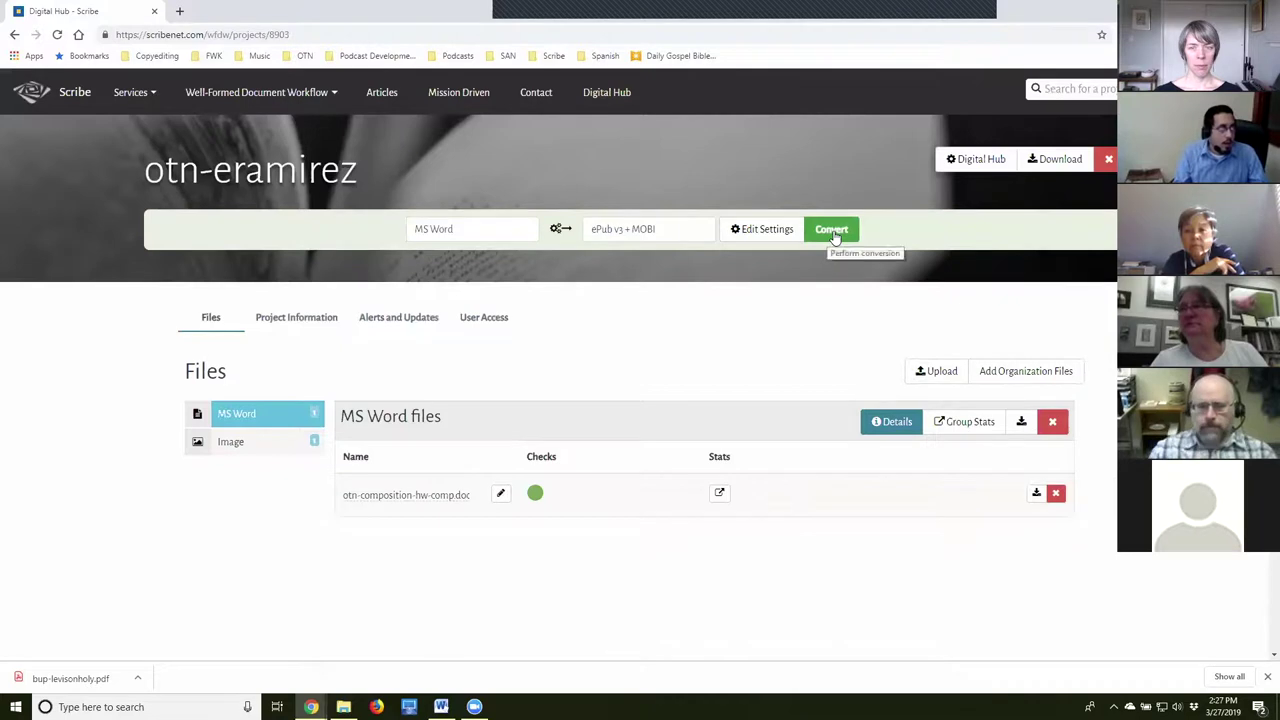
left_click(833, 231)
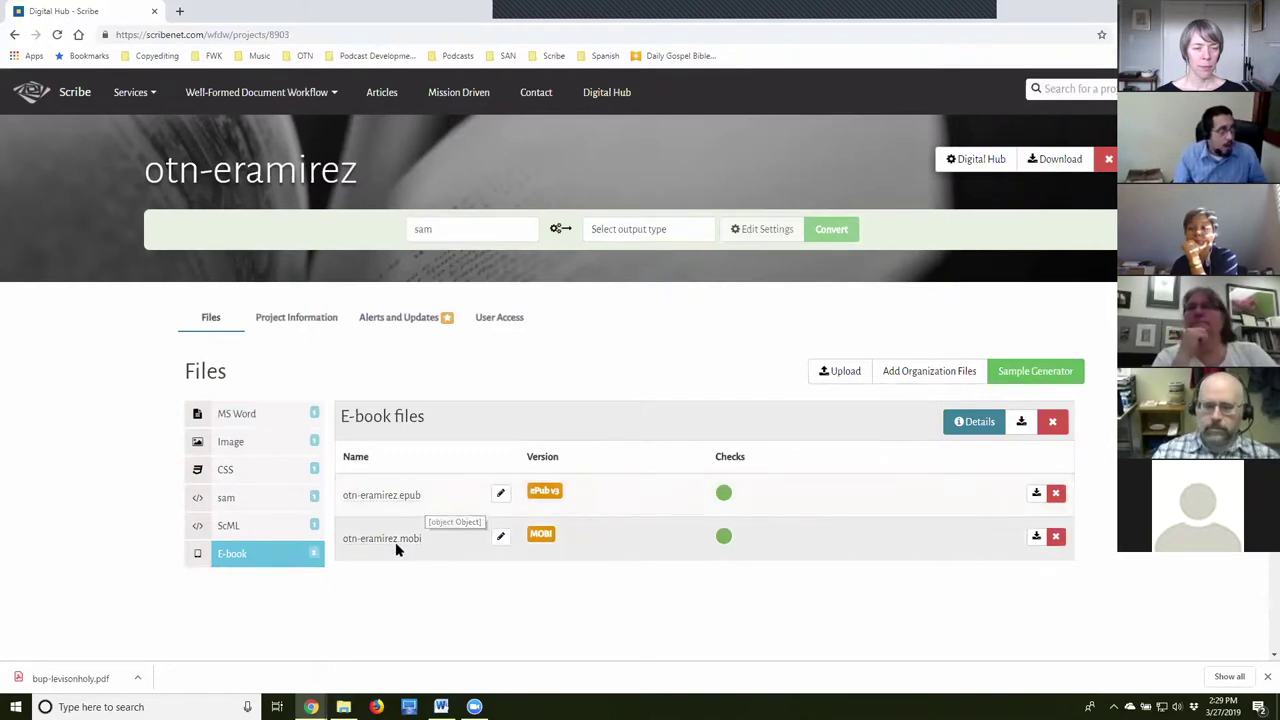
Read the project's conversion alerts about missing metadata and the table of contents.
left_click(392, 318)
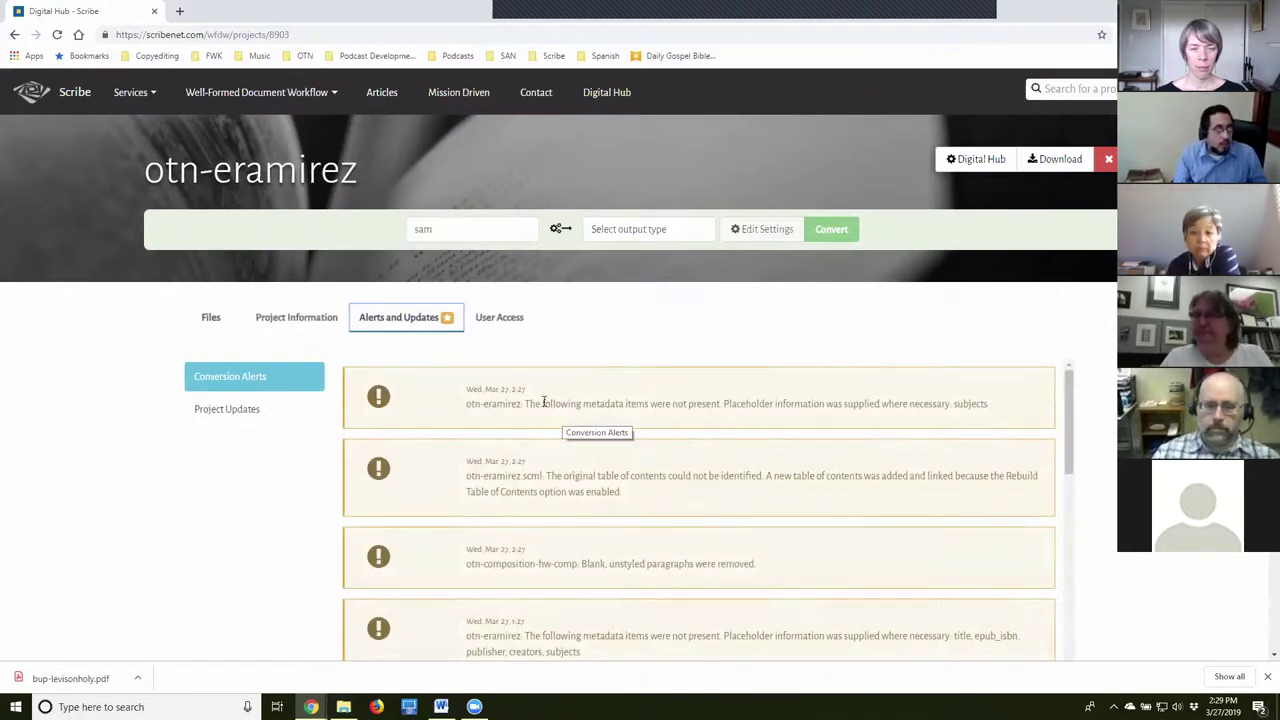
left_click_drag(542, 404, 987, 406)
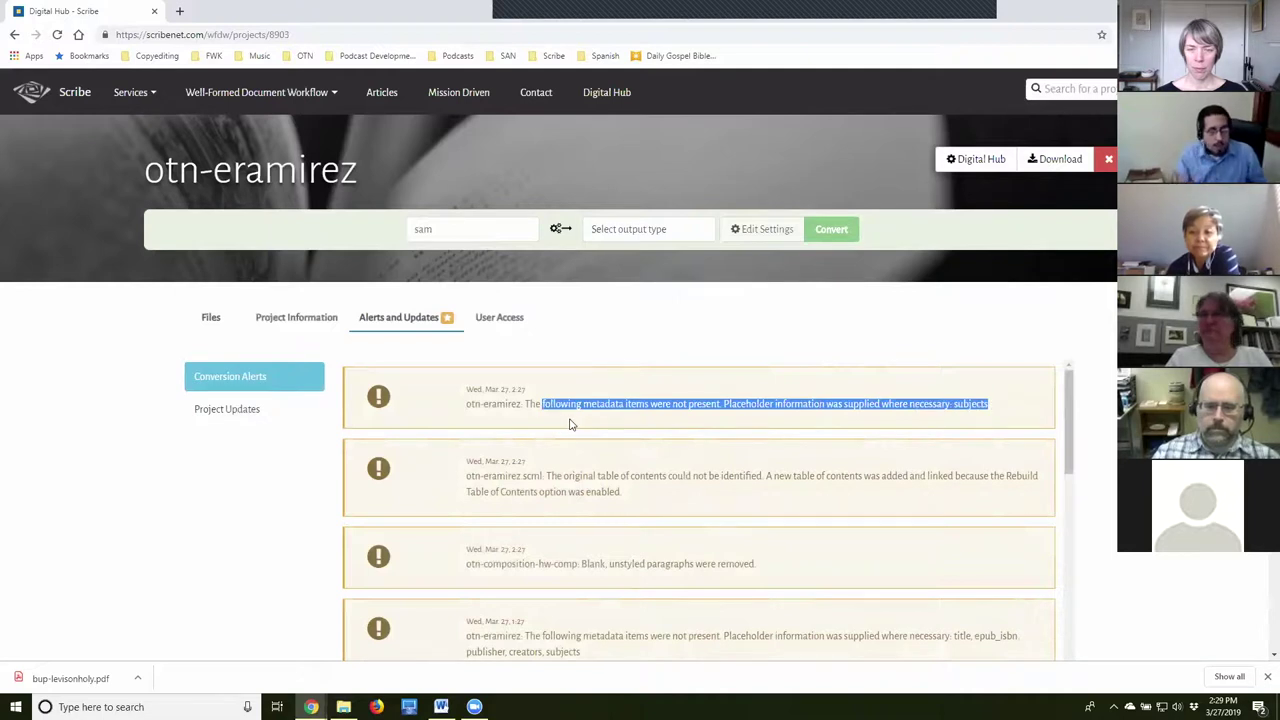
left_click_drag(567, 491, 597, 491)
left_click_drag(706, 478, 706, 477)
left_click(706, 478)
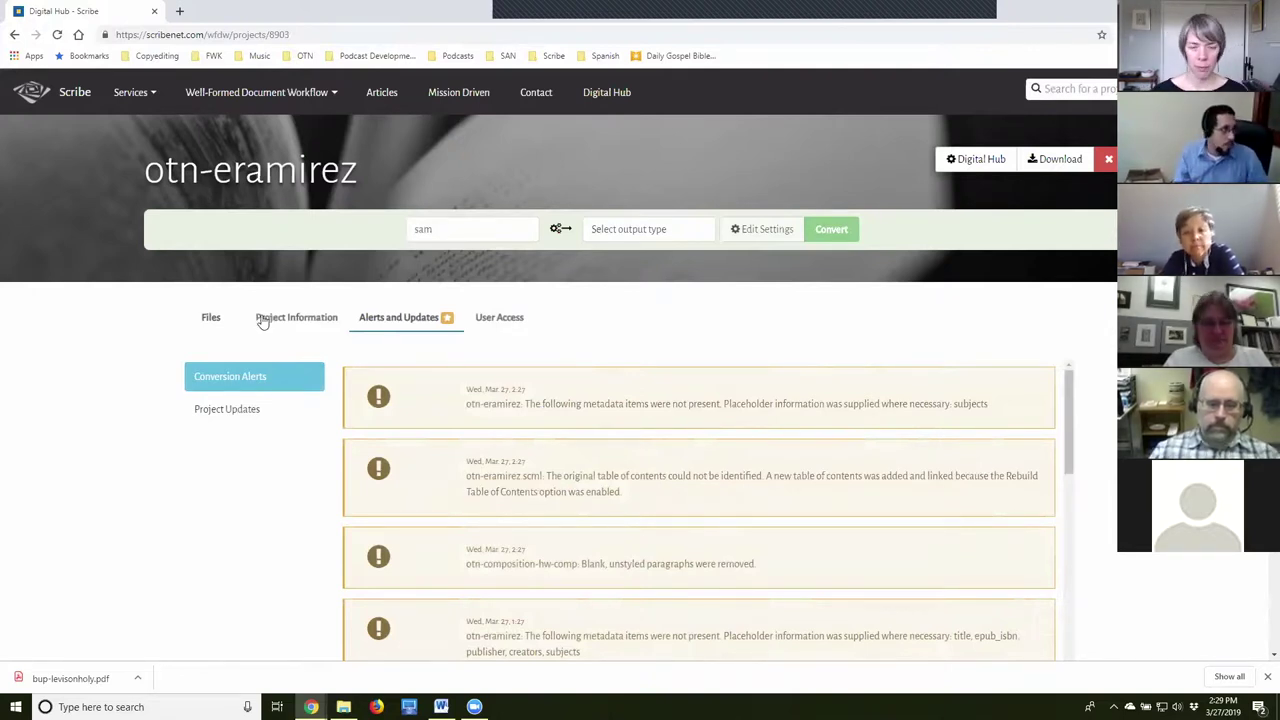
Download the converted ePub v3 file from the project's e-book files and switch to the Adobe Digital Editions library.
left_click(228, 320)
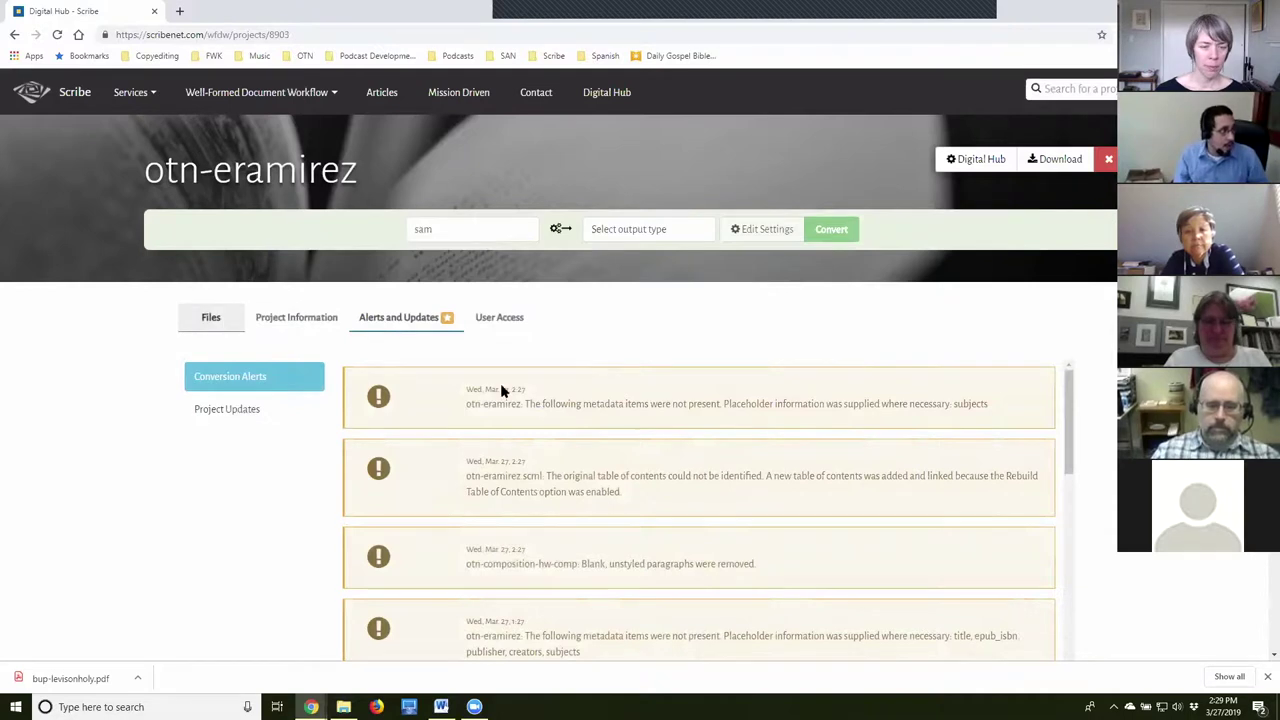
left_click(1036, 492)
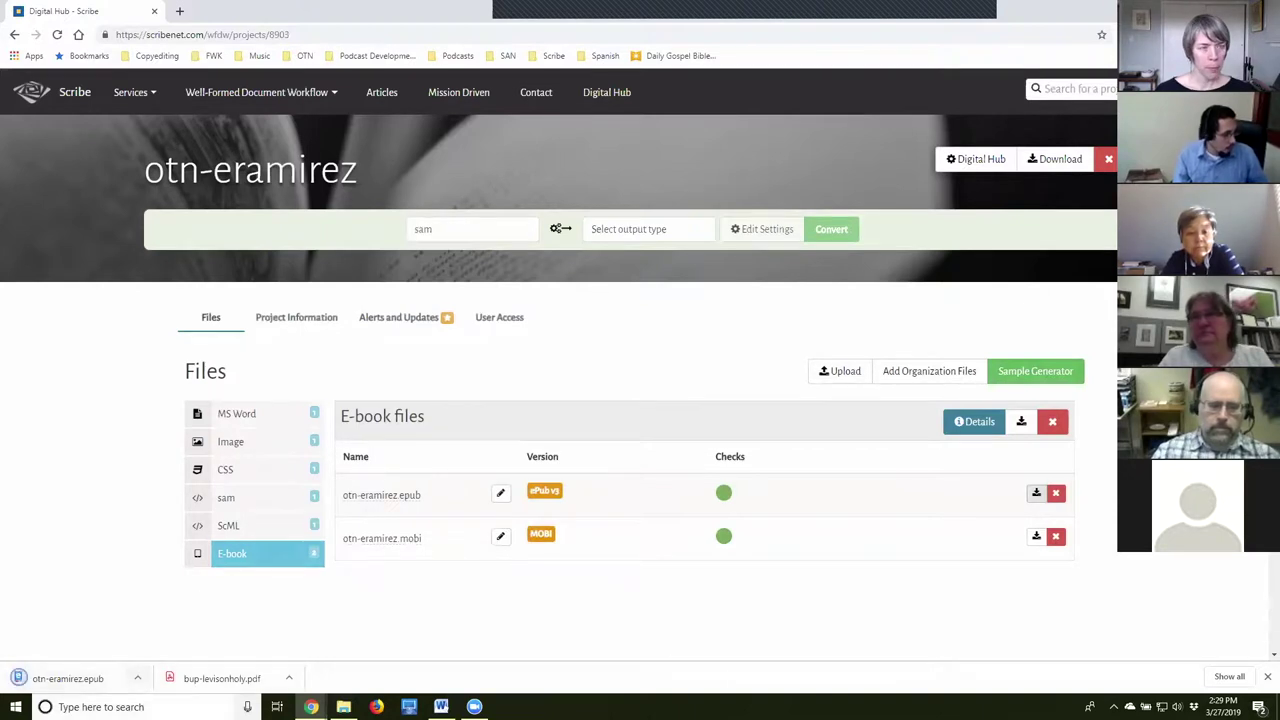
key("super")
type("digit")
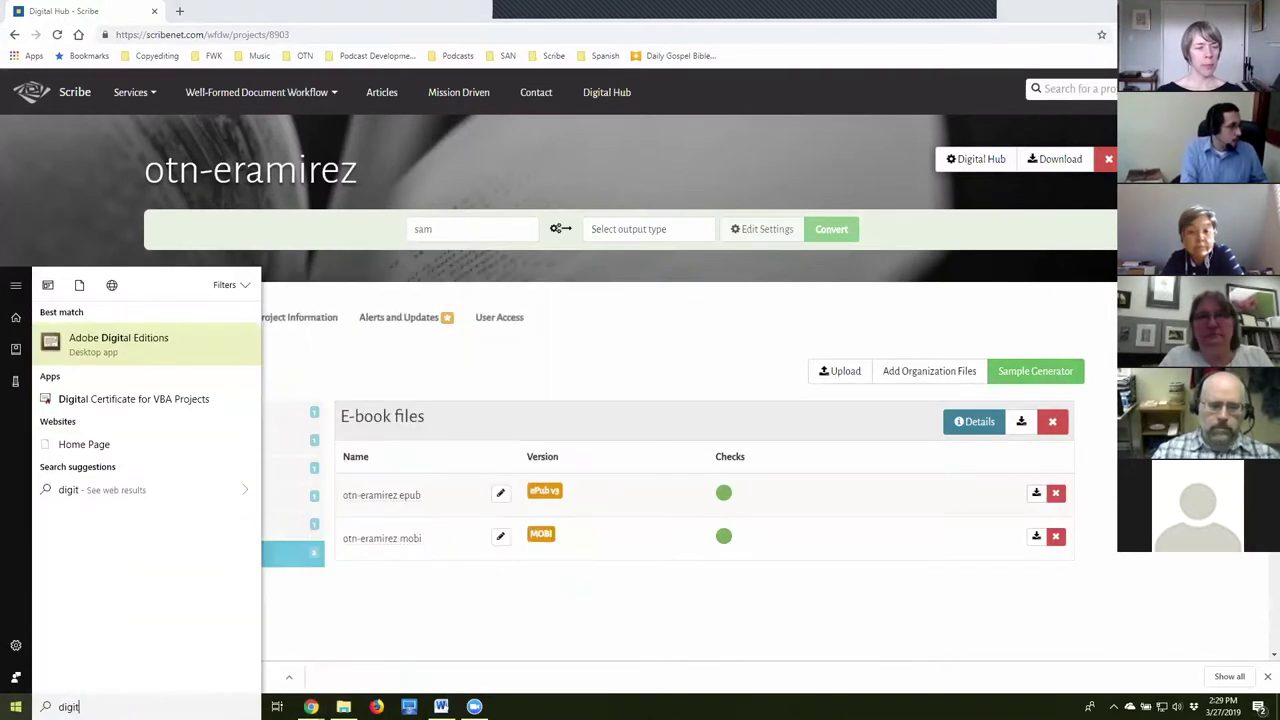
key("Return")
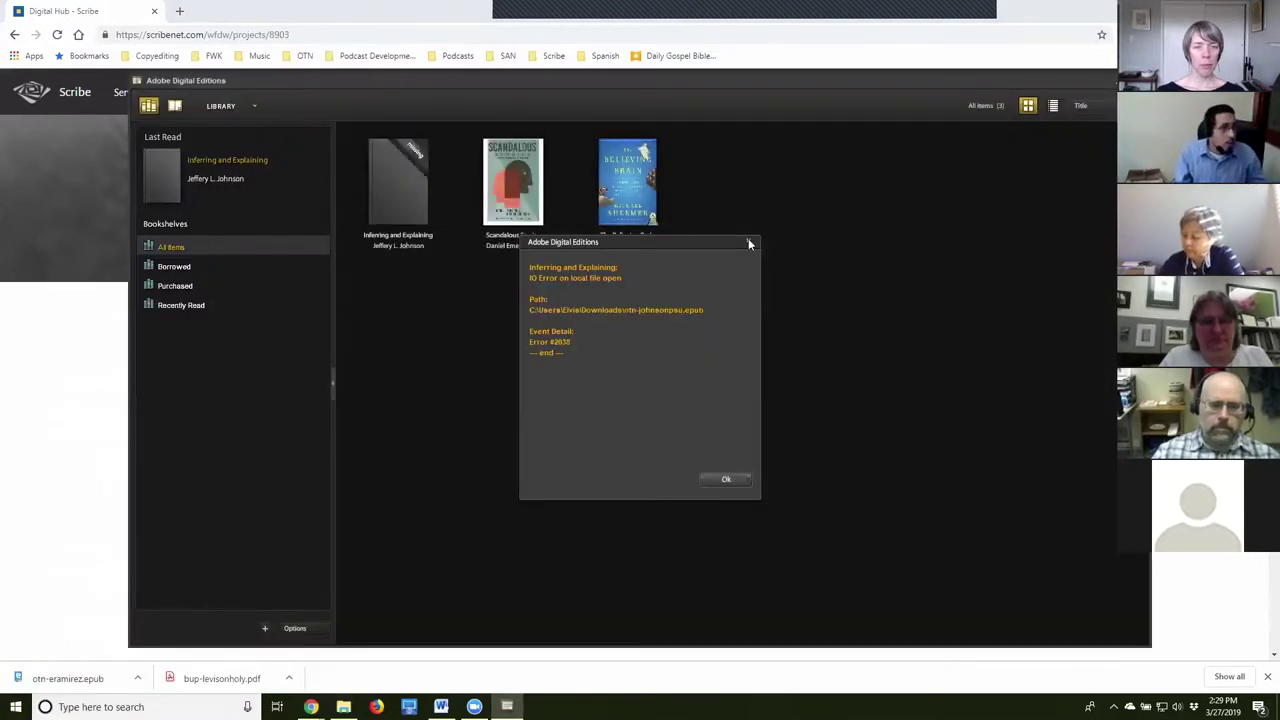
left_click(749, 241)
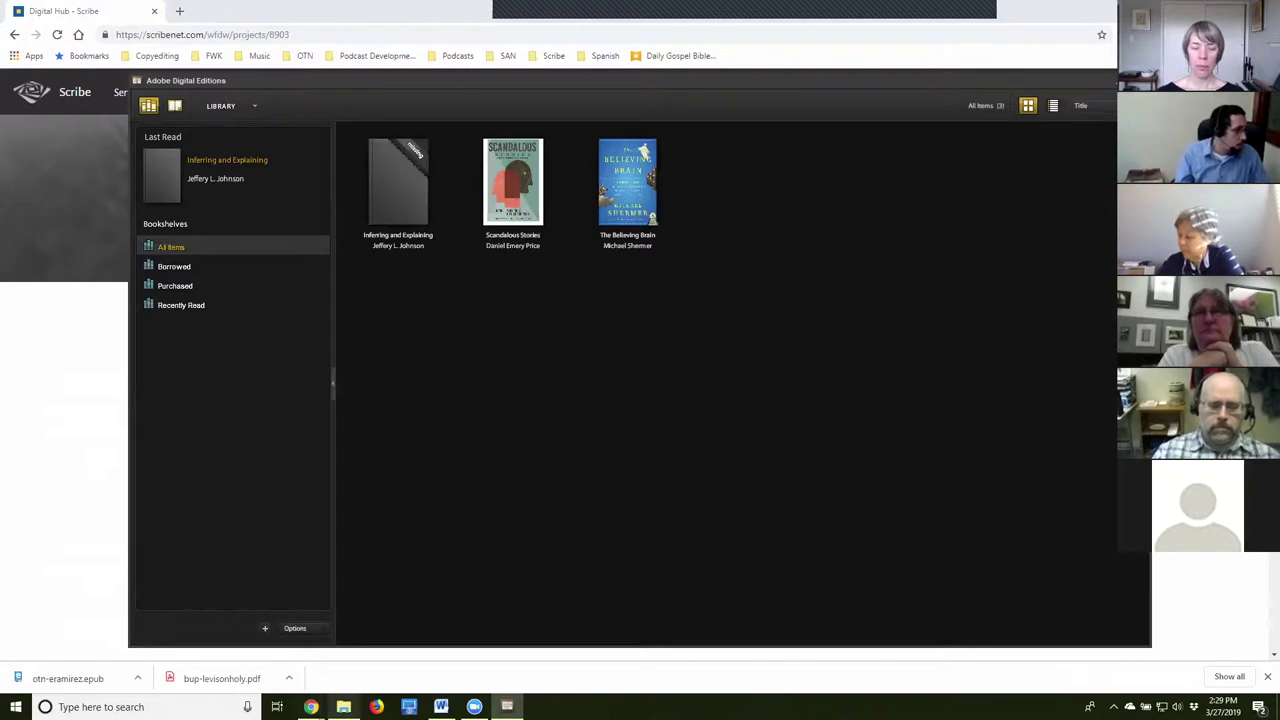
Open the downloaded ePub from the Downloads folder in Adobe Digital Editions and go to its Contents page.
left_click(343, 707)
left_click(50, 90)
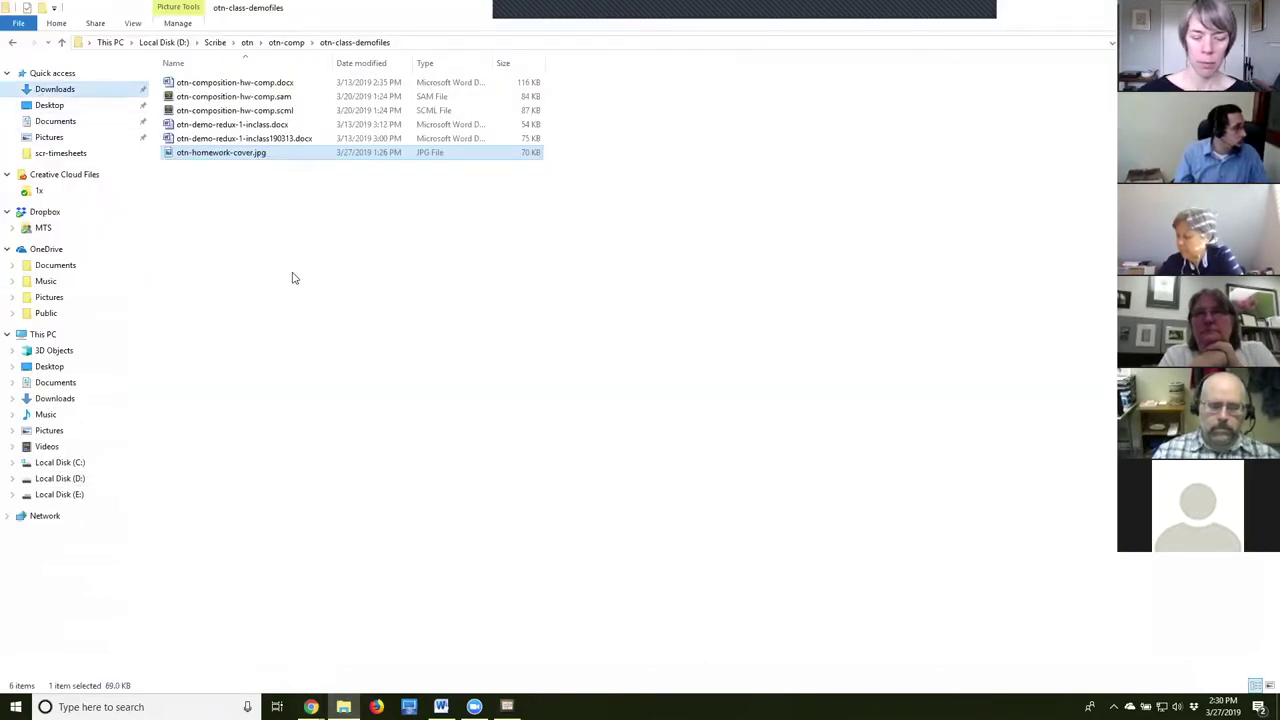
left_click_drag(224, 143, 604, 475)
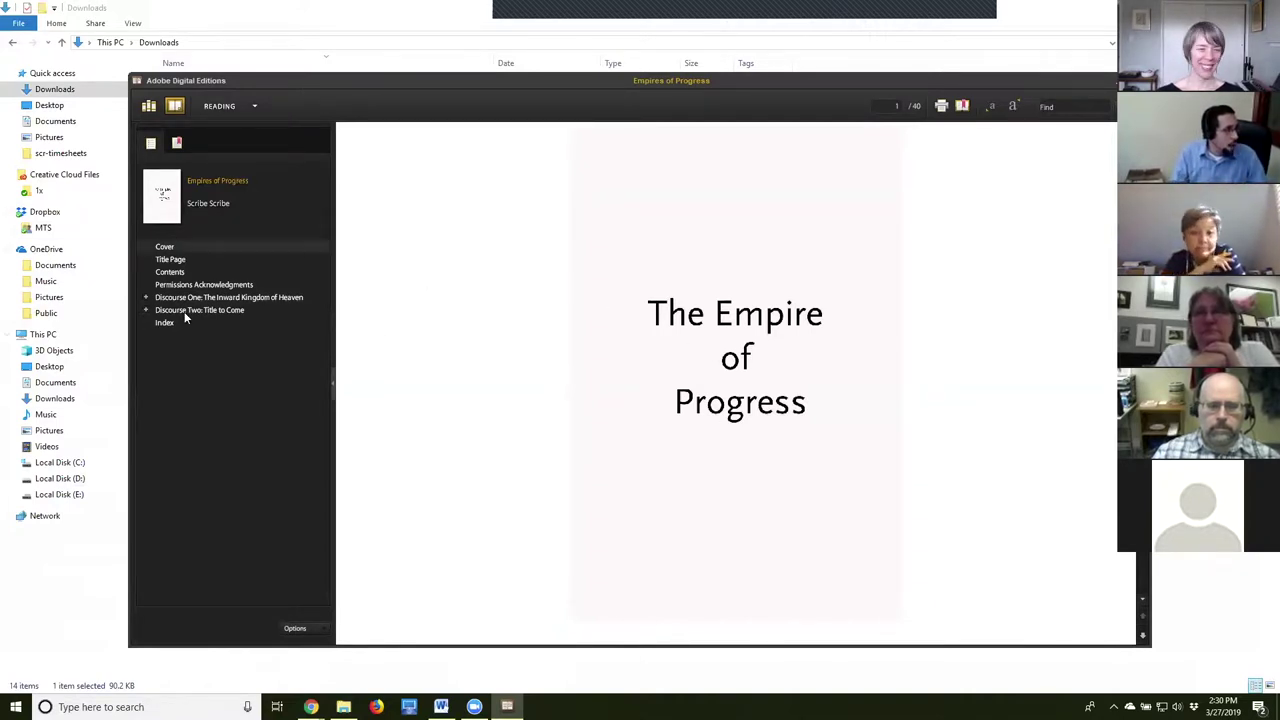
left_click(167, 260)
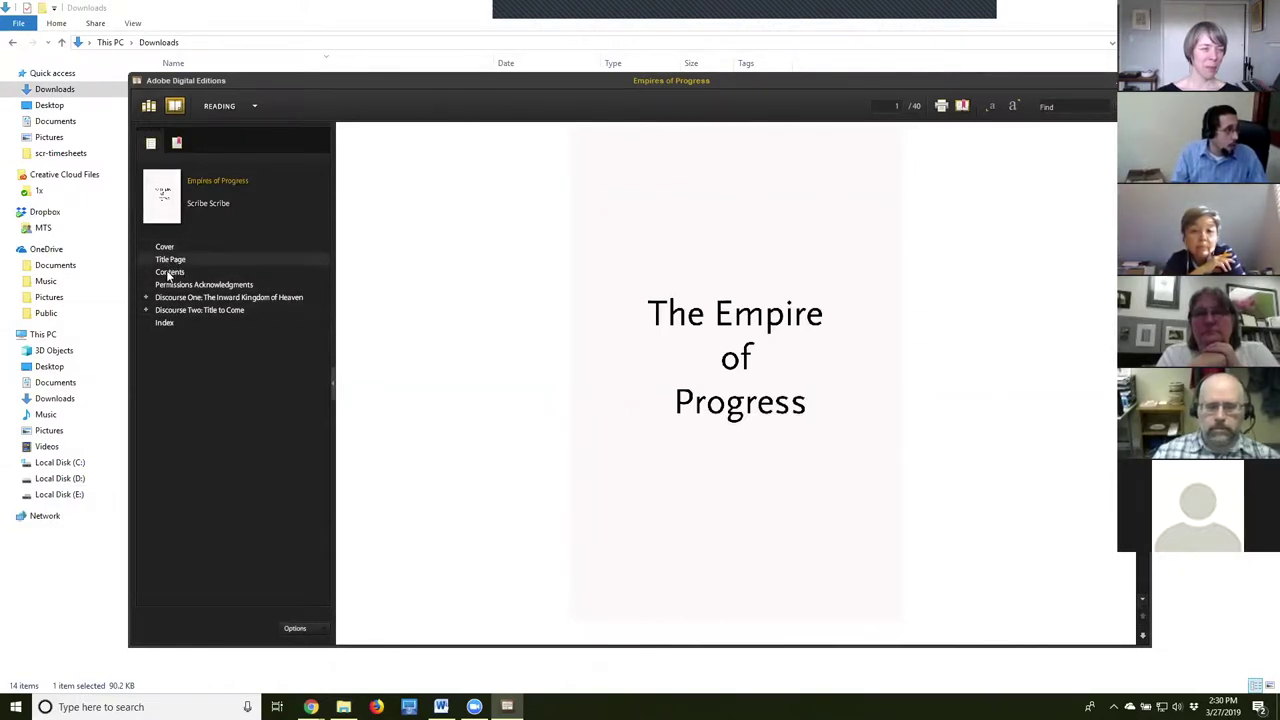
left_click(168, 271)
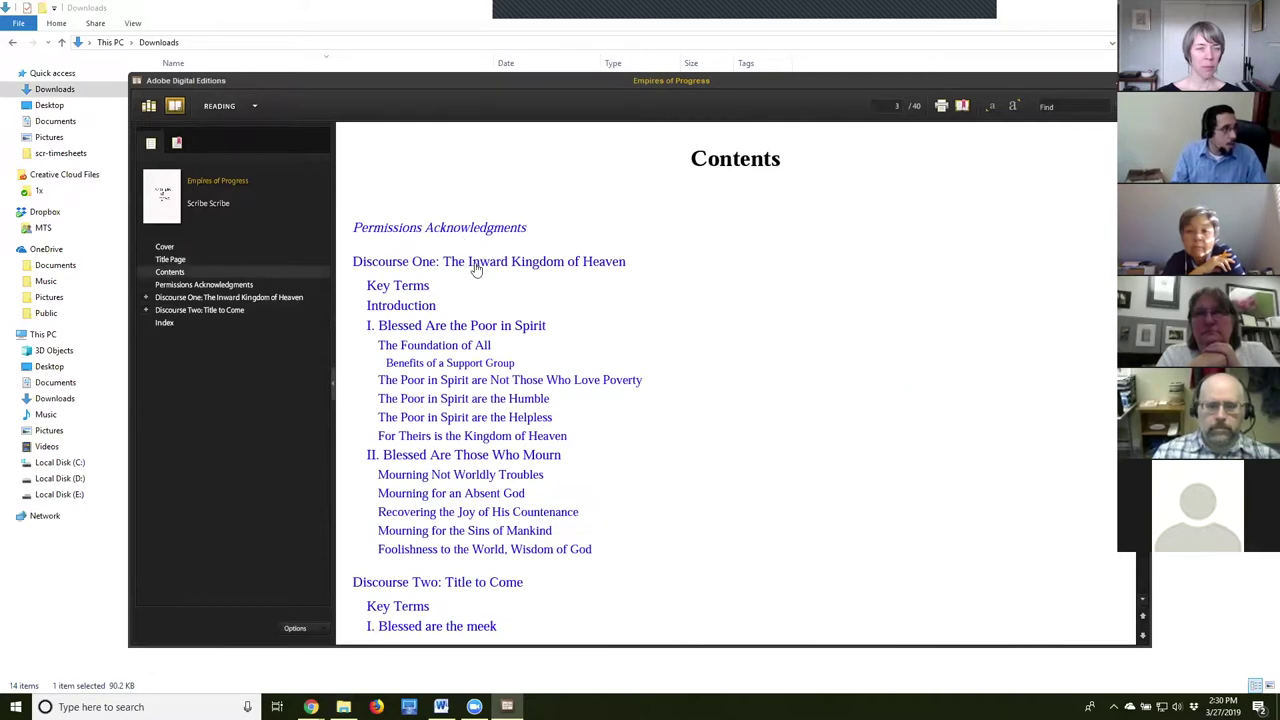
Test the Contents page links to Discourse One and Benefits of a Support Group, returning to the Contents page after each.
left_click(592, 264)
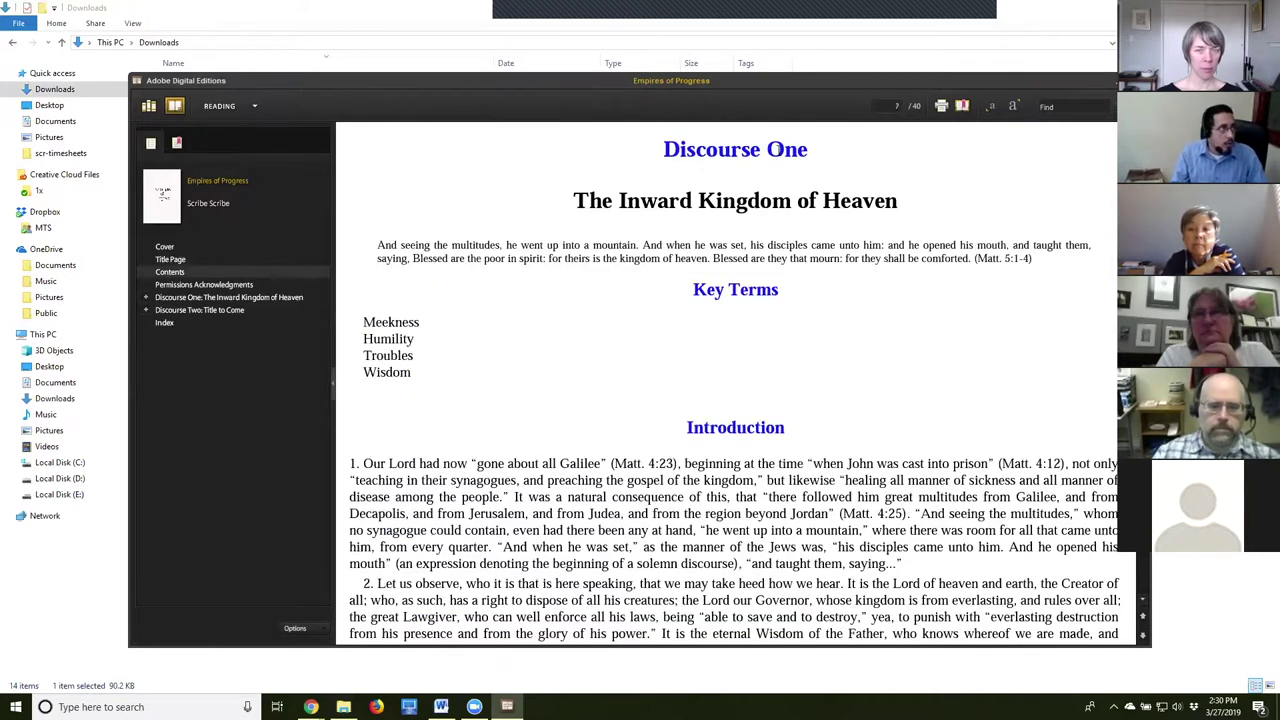
key("alt+Left")
left_click(486, 337)
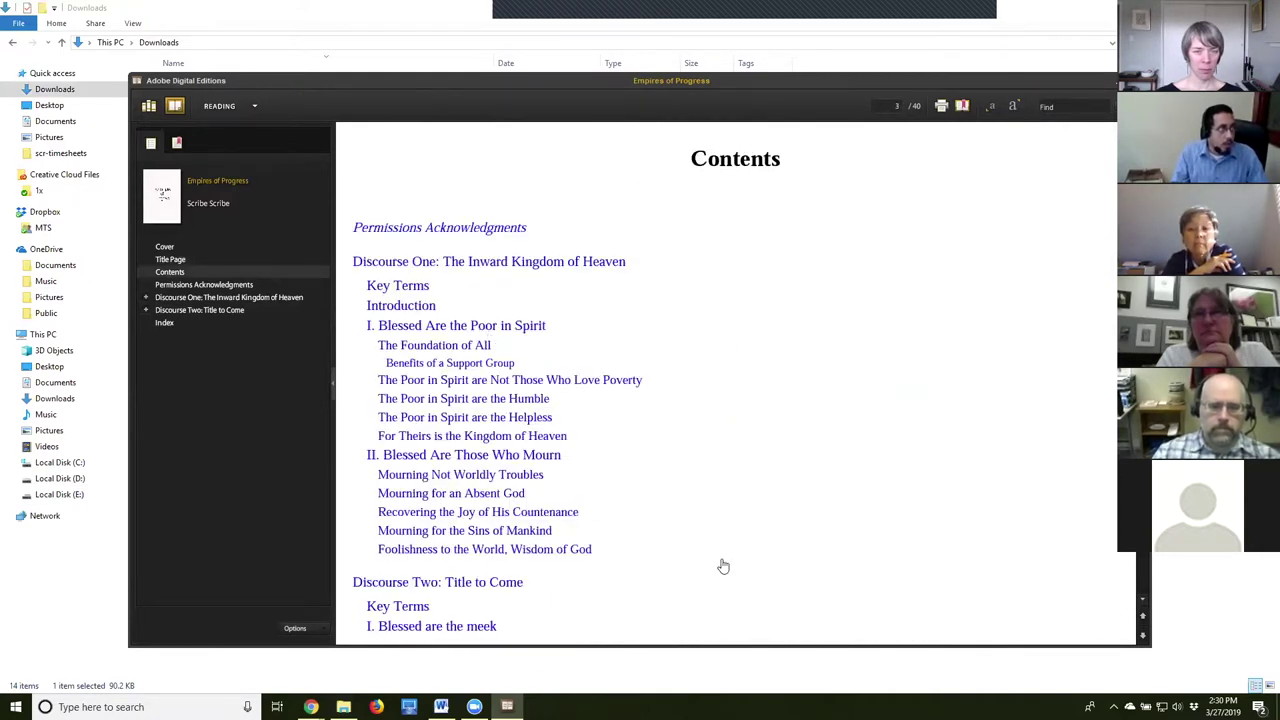
key("alt+Left")
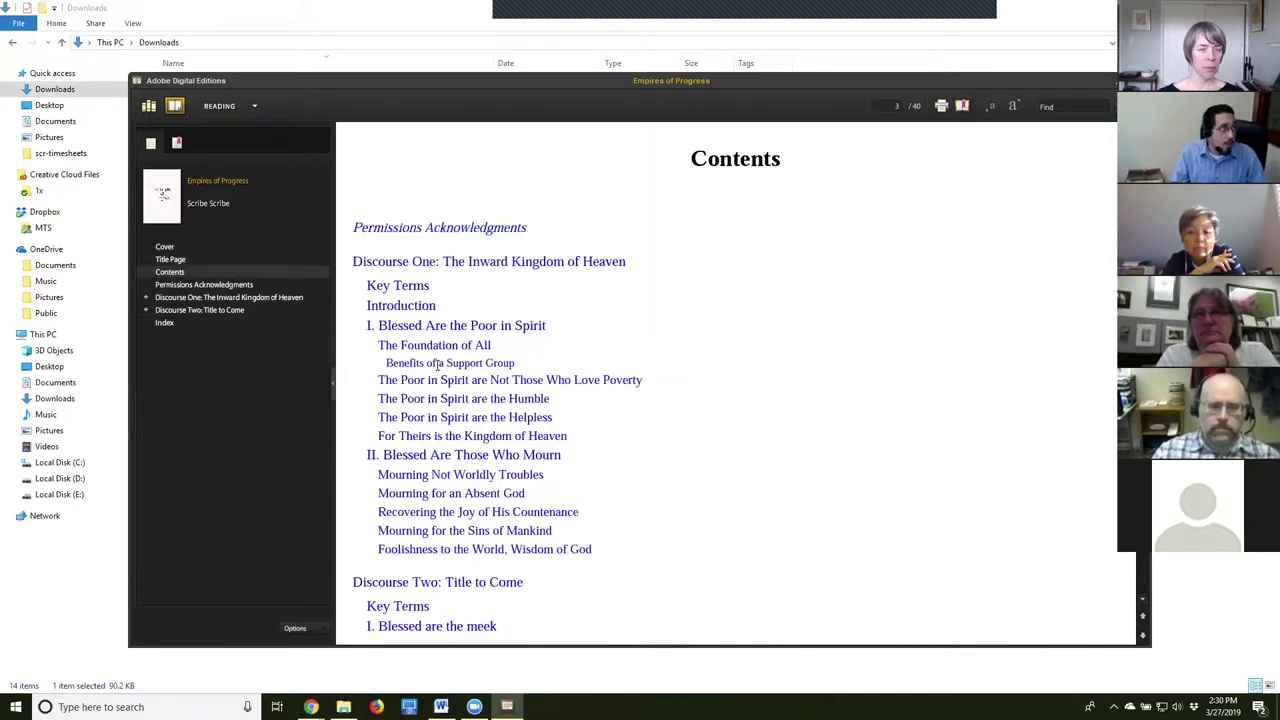
left_click(450, 363)
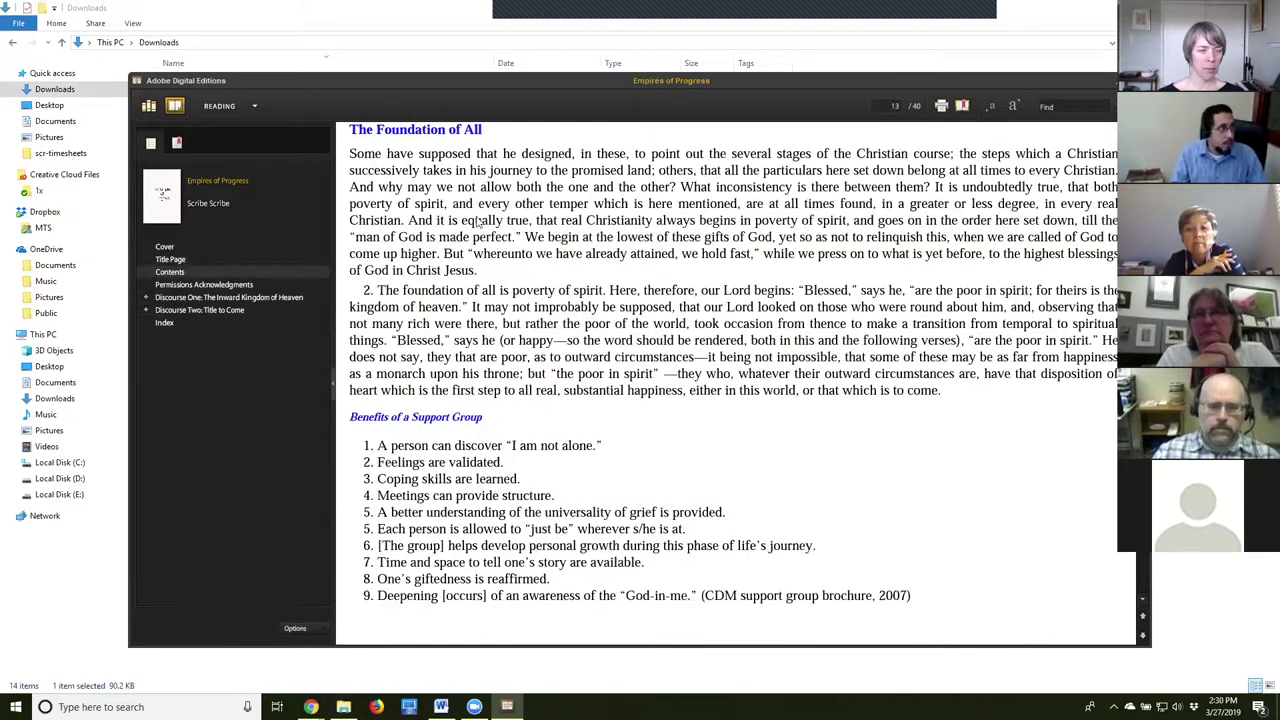
left_click(170, 272)
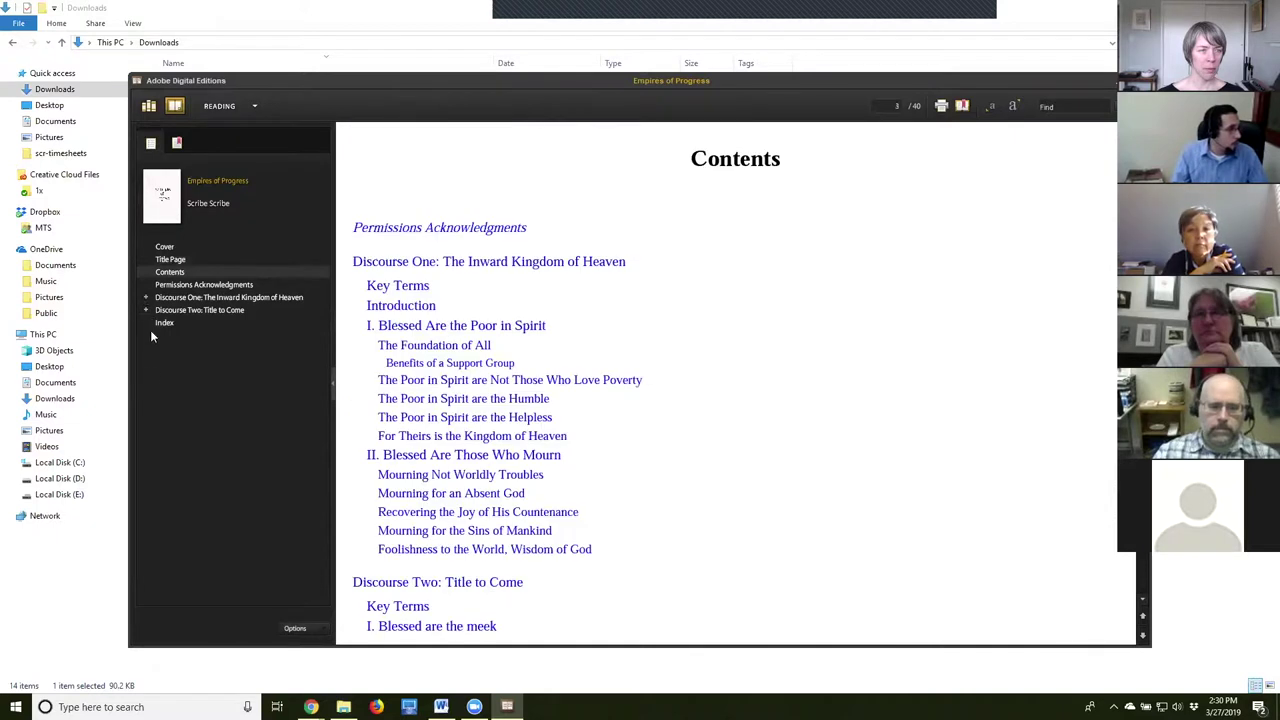
Expand Discourse One, its sections I and II, and Discourse Two in the book's navigation outline.
left_click(145, 297)
left_click(152, 335)
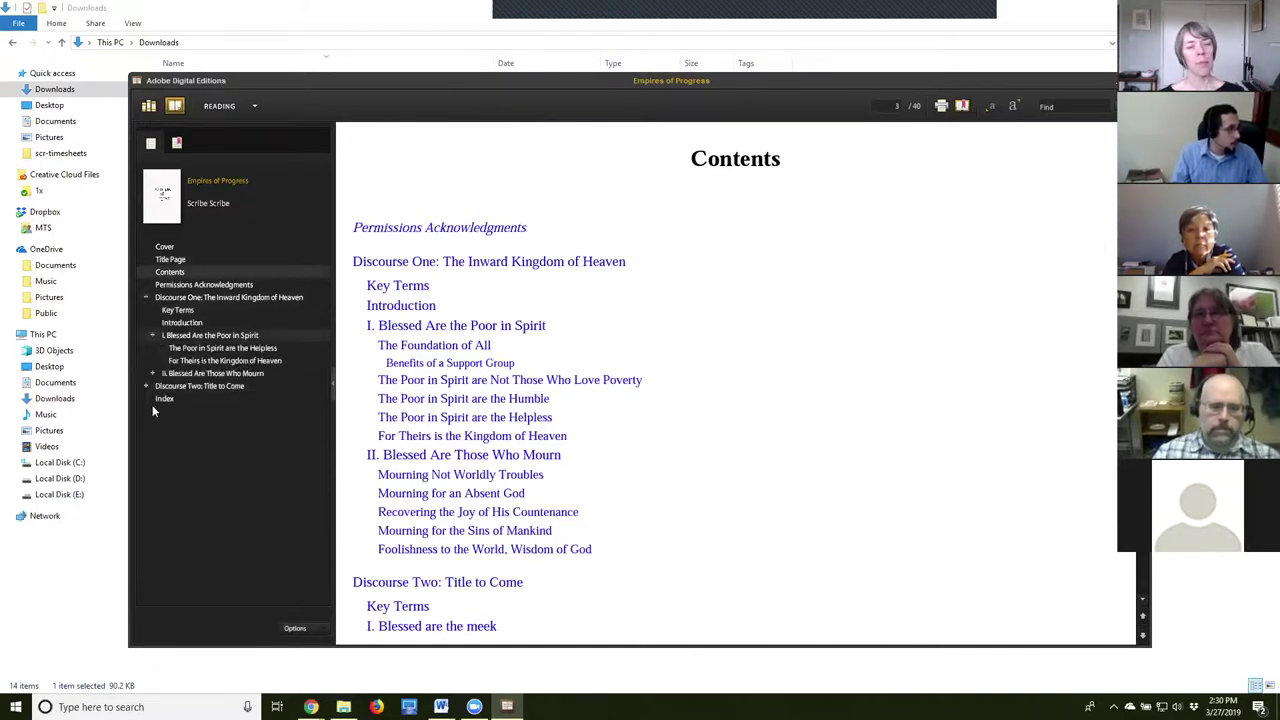
left_click(152, 411)
left_click(145, 487)
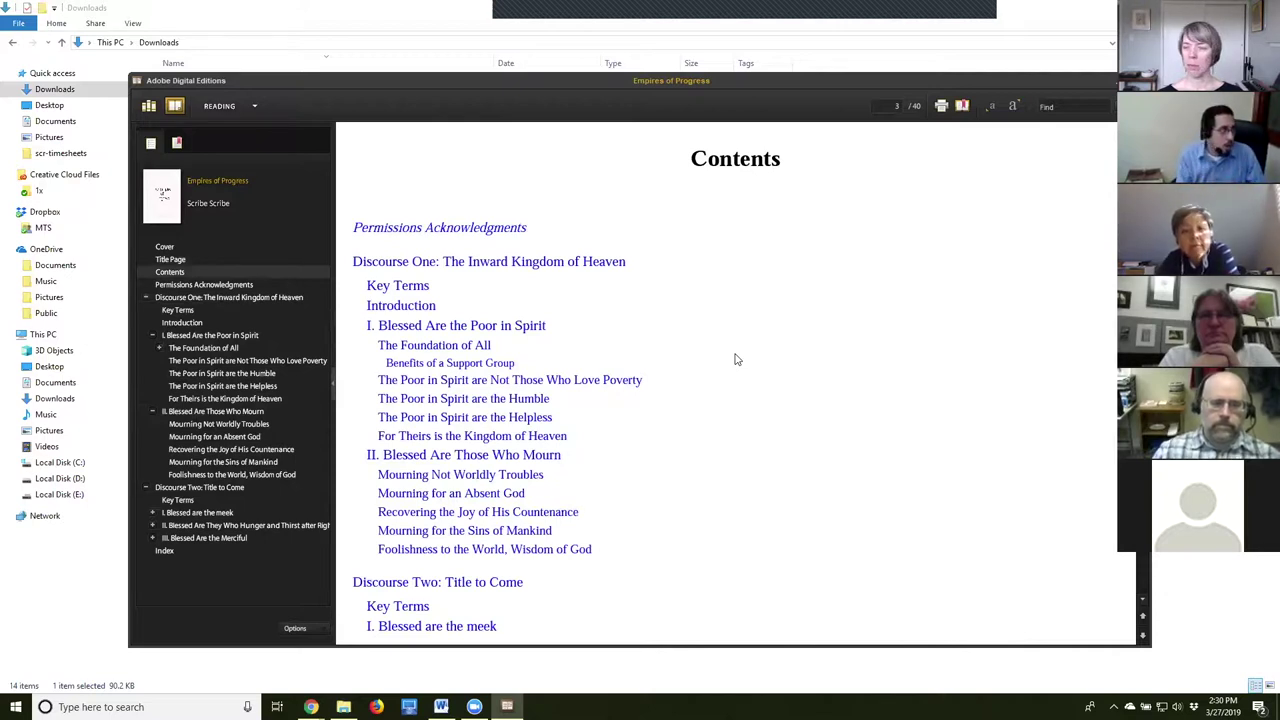
Review the opening of Discourse One down to the Figure 3.1 Indian Pavilion caption and select the caption text.
scroll(699, 388, "down", 15)
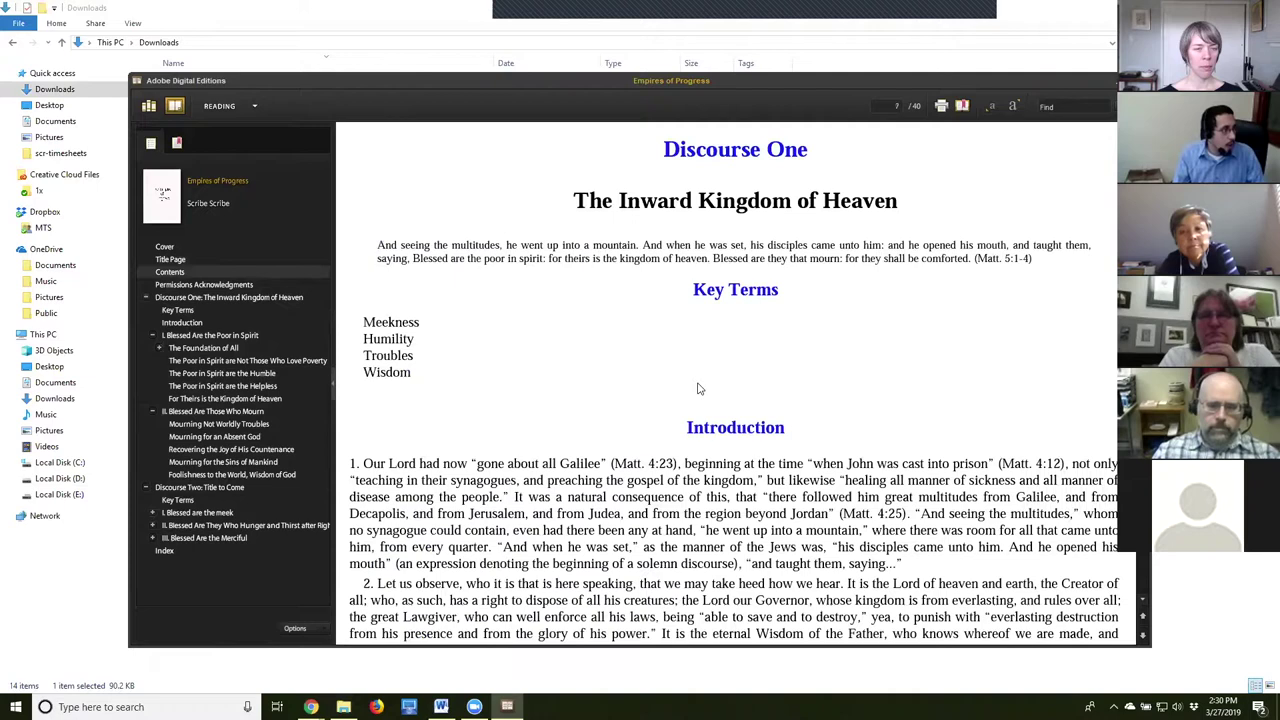
scroll(699, 388, "up", 10)
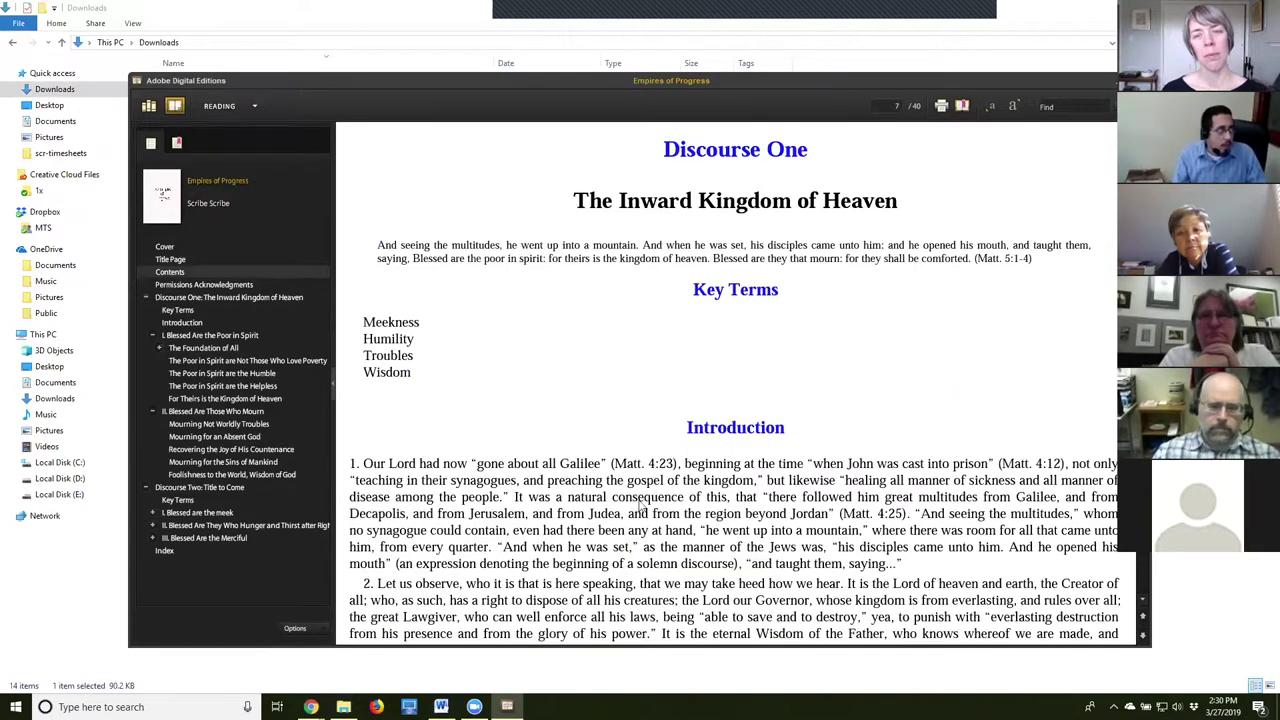
scroll(673, 588, "down", 5)
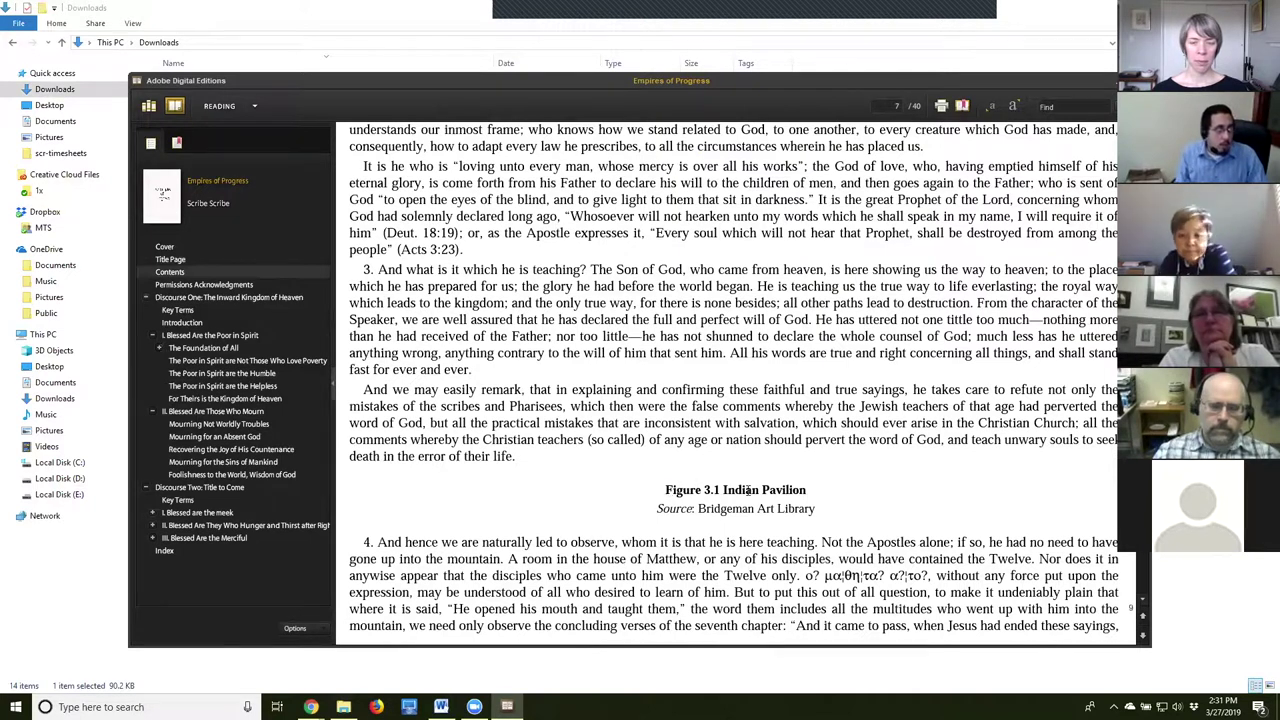
left_click_drag(748, 490, 834, 507)
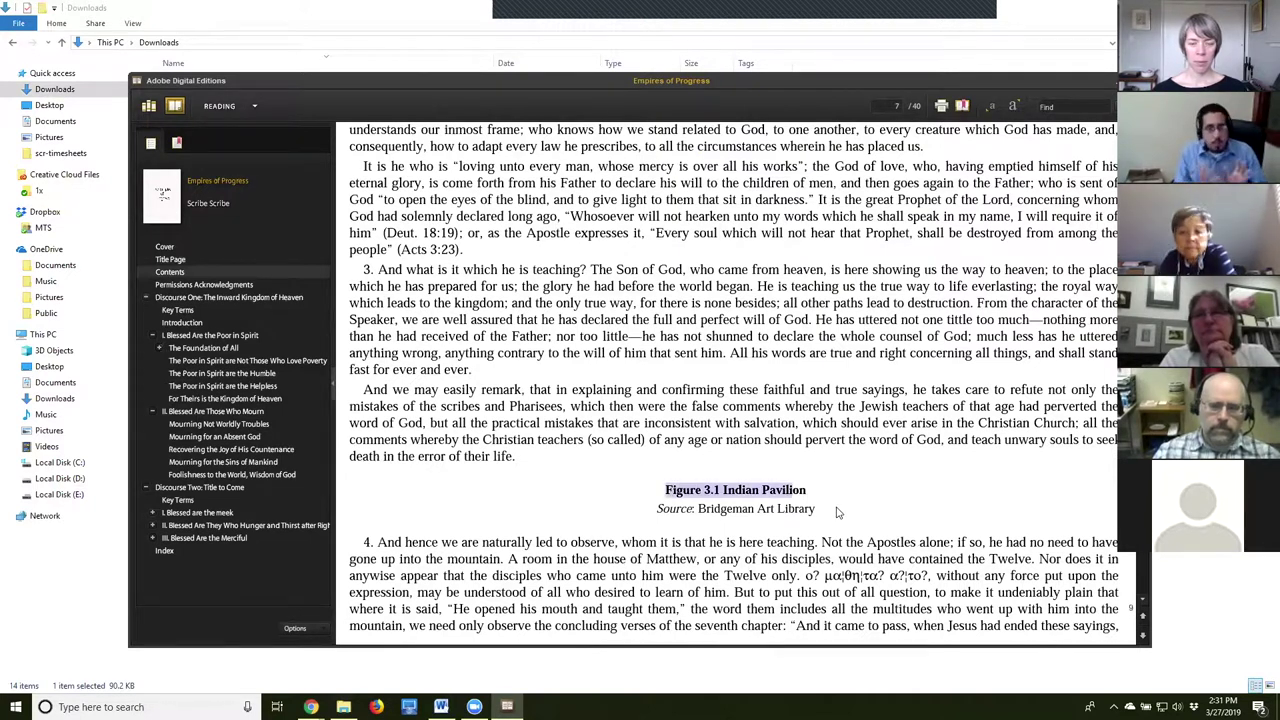